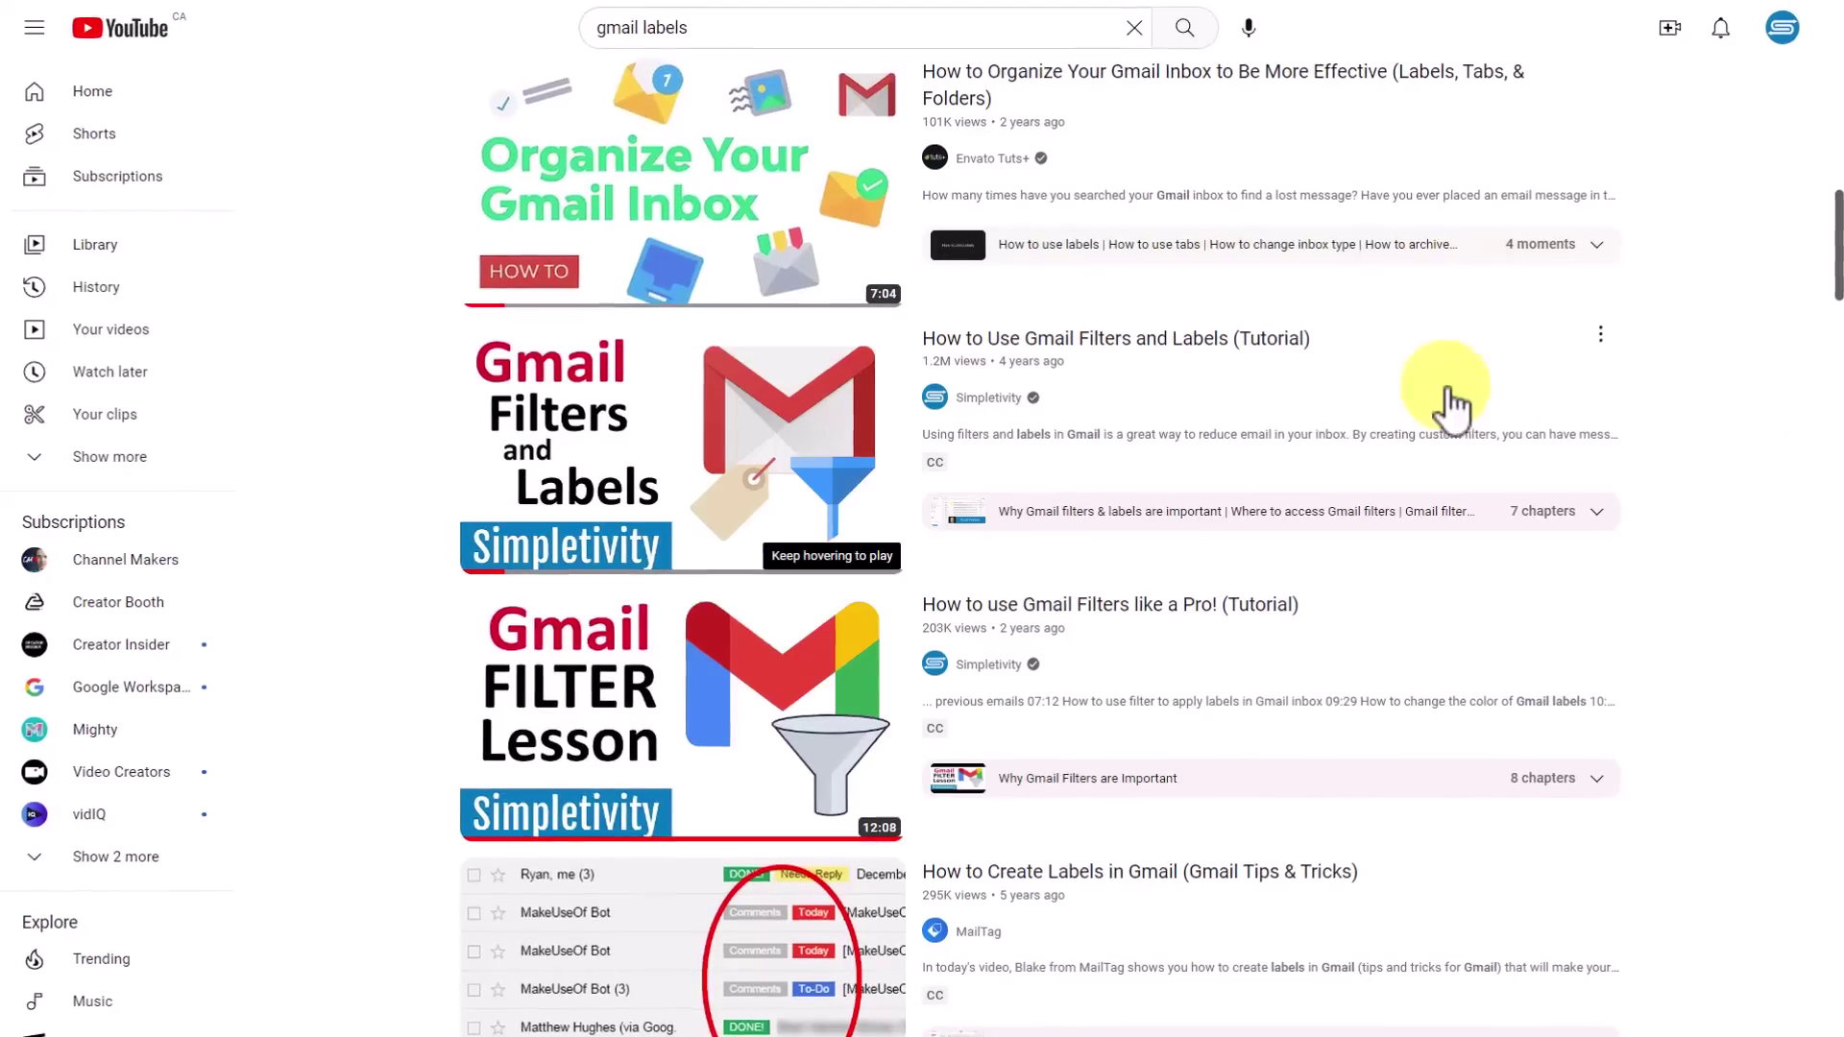
Step: Toggle the sidebar label list open, closed and open again to show the three Boomerang labels
mouse_move(1104, 382)
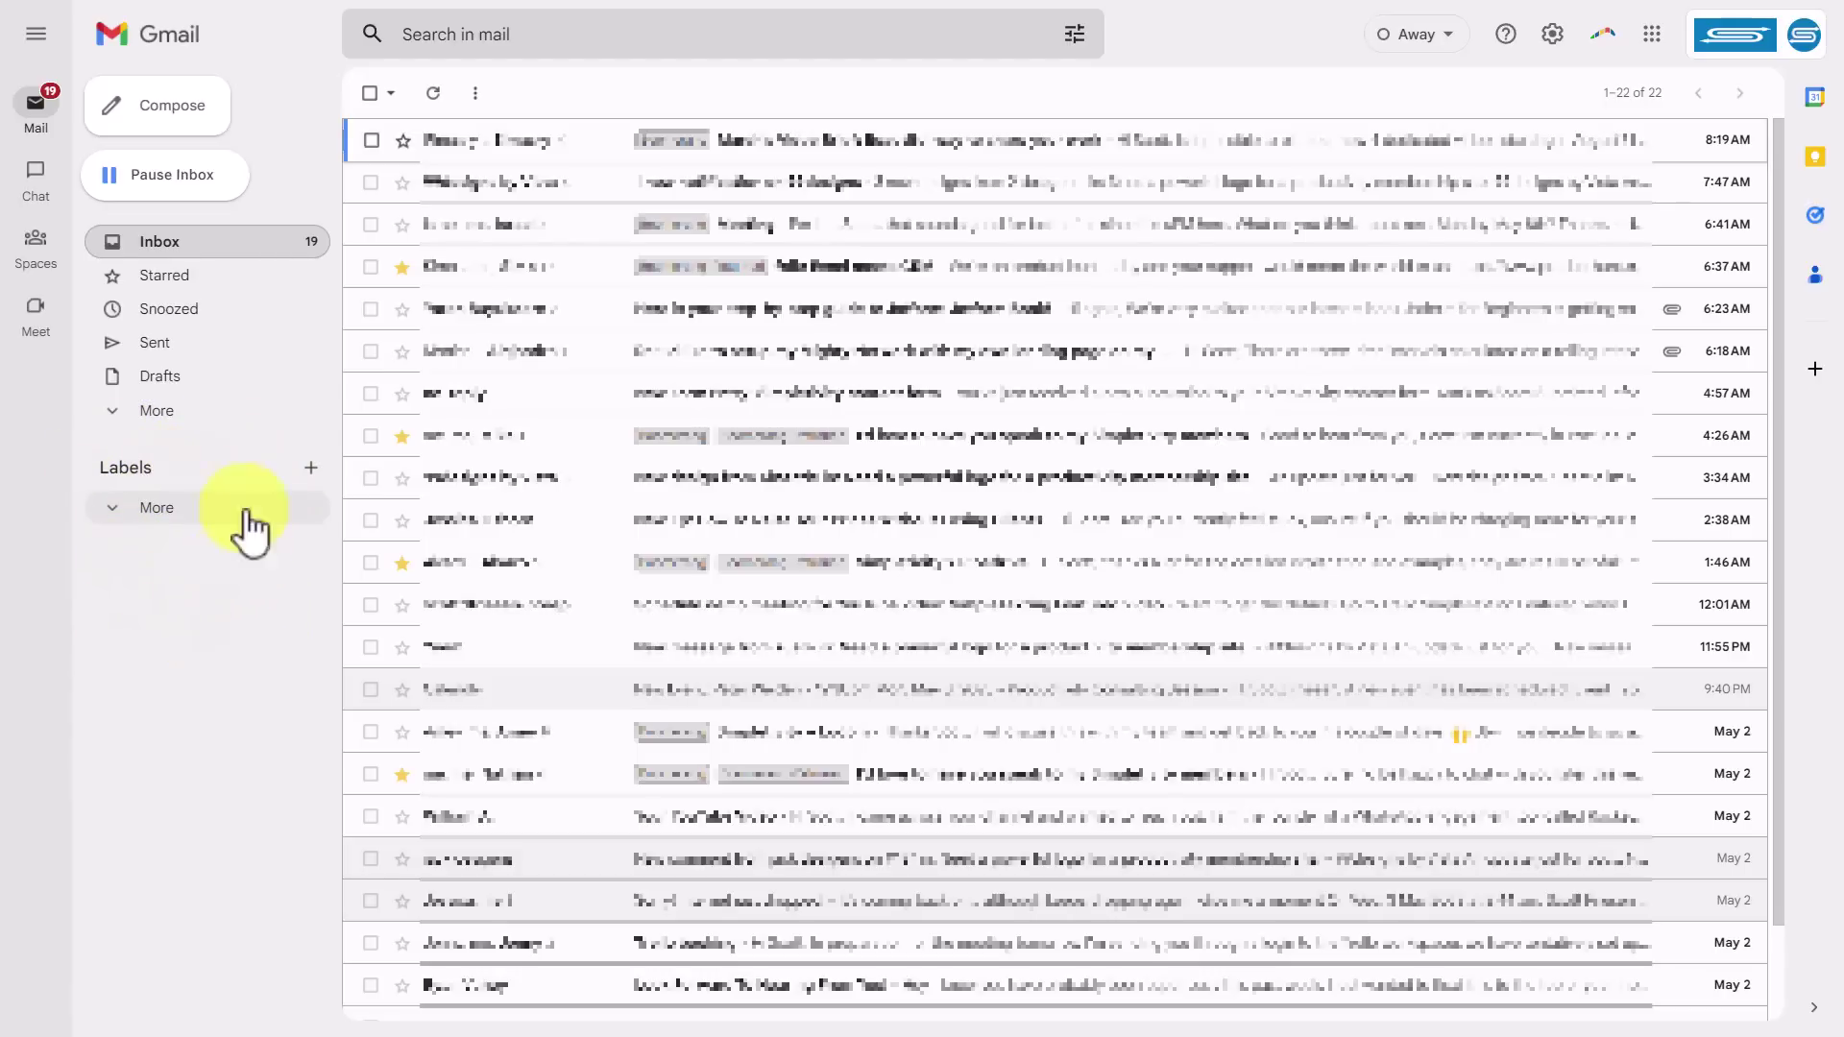
left_click(159, 509)
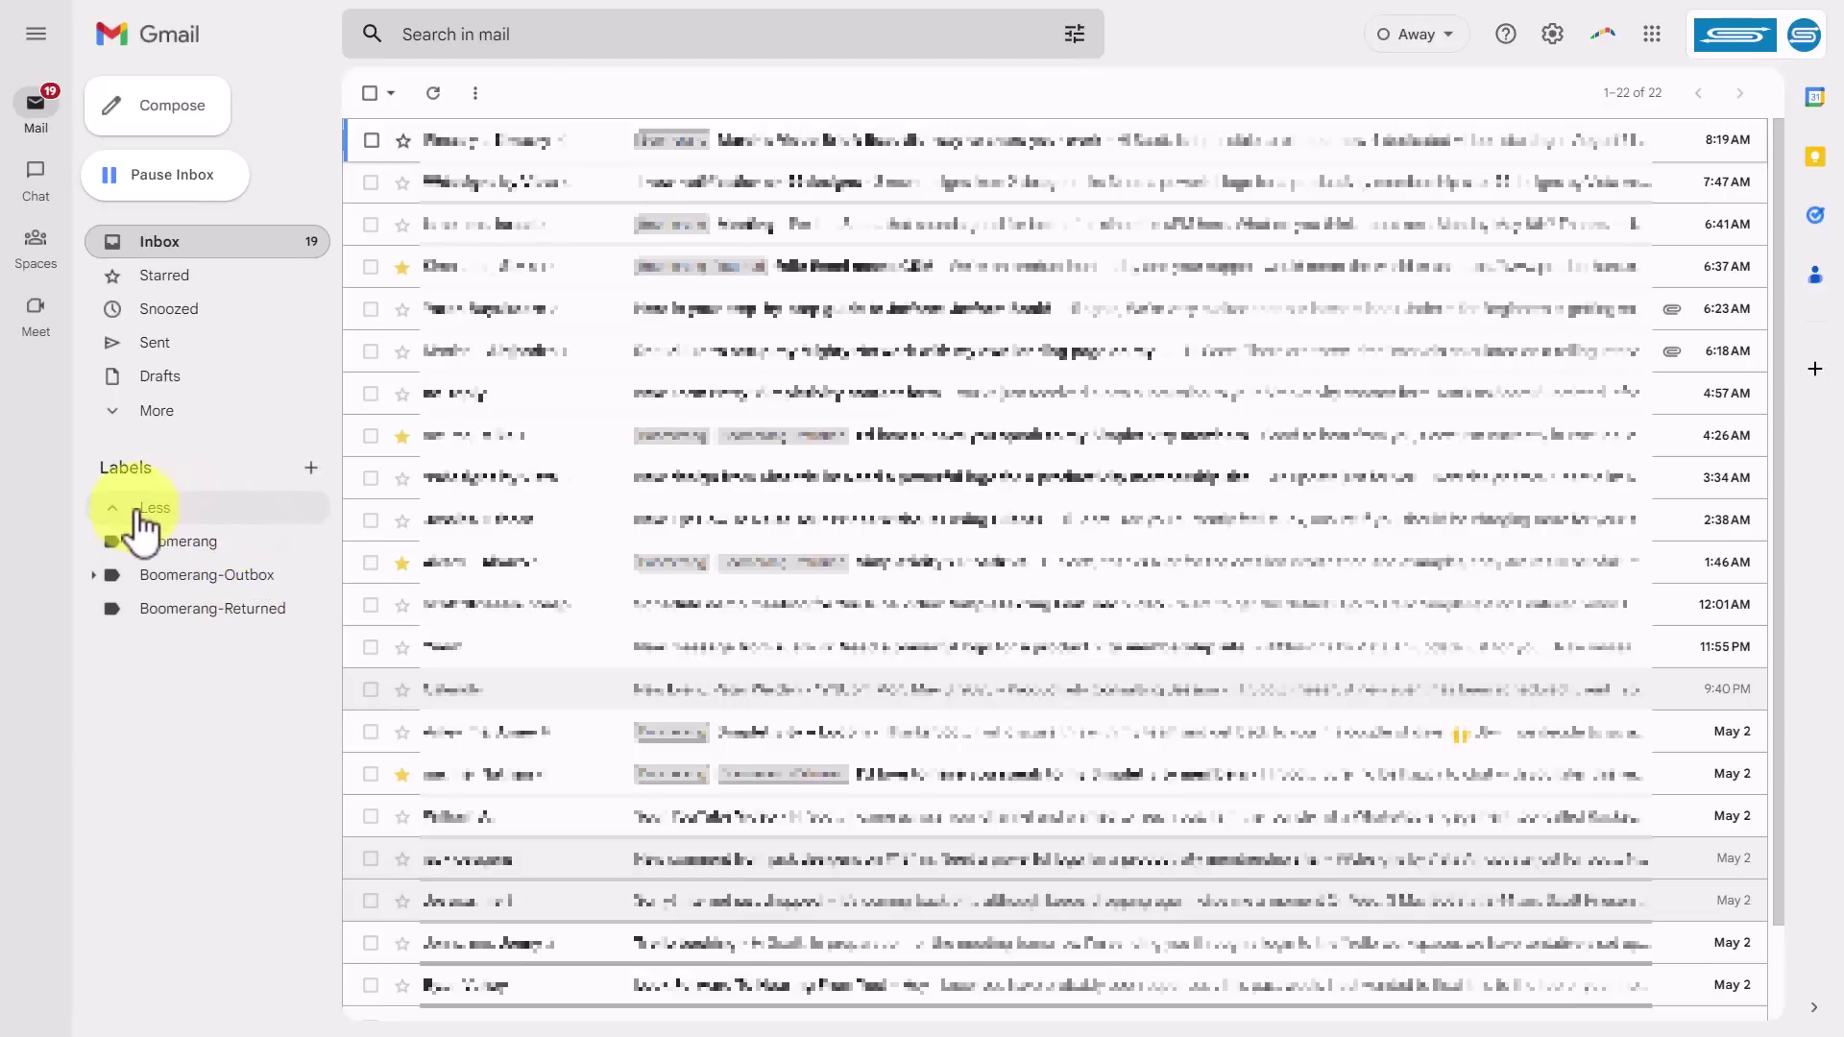
left_click(140, 516)
left_click(162, 515)
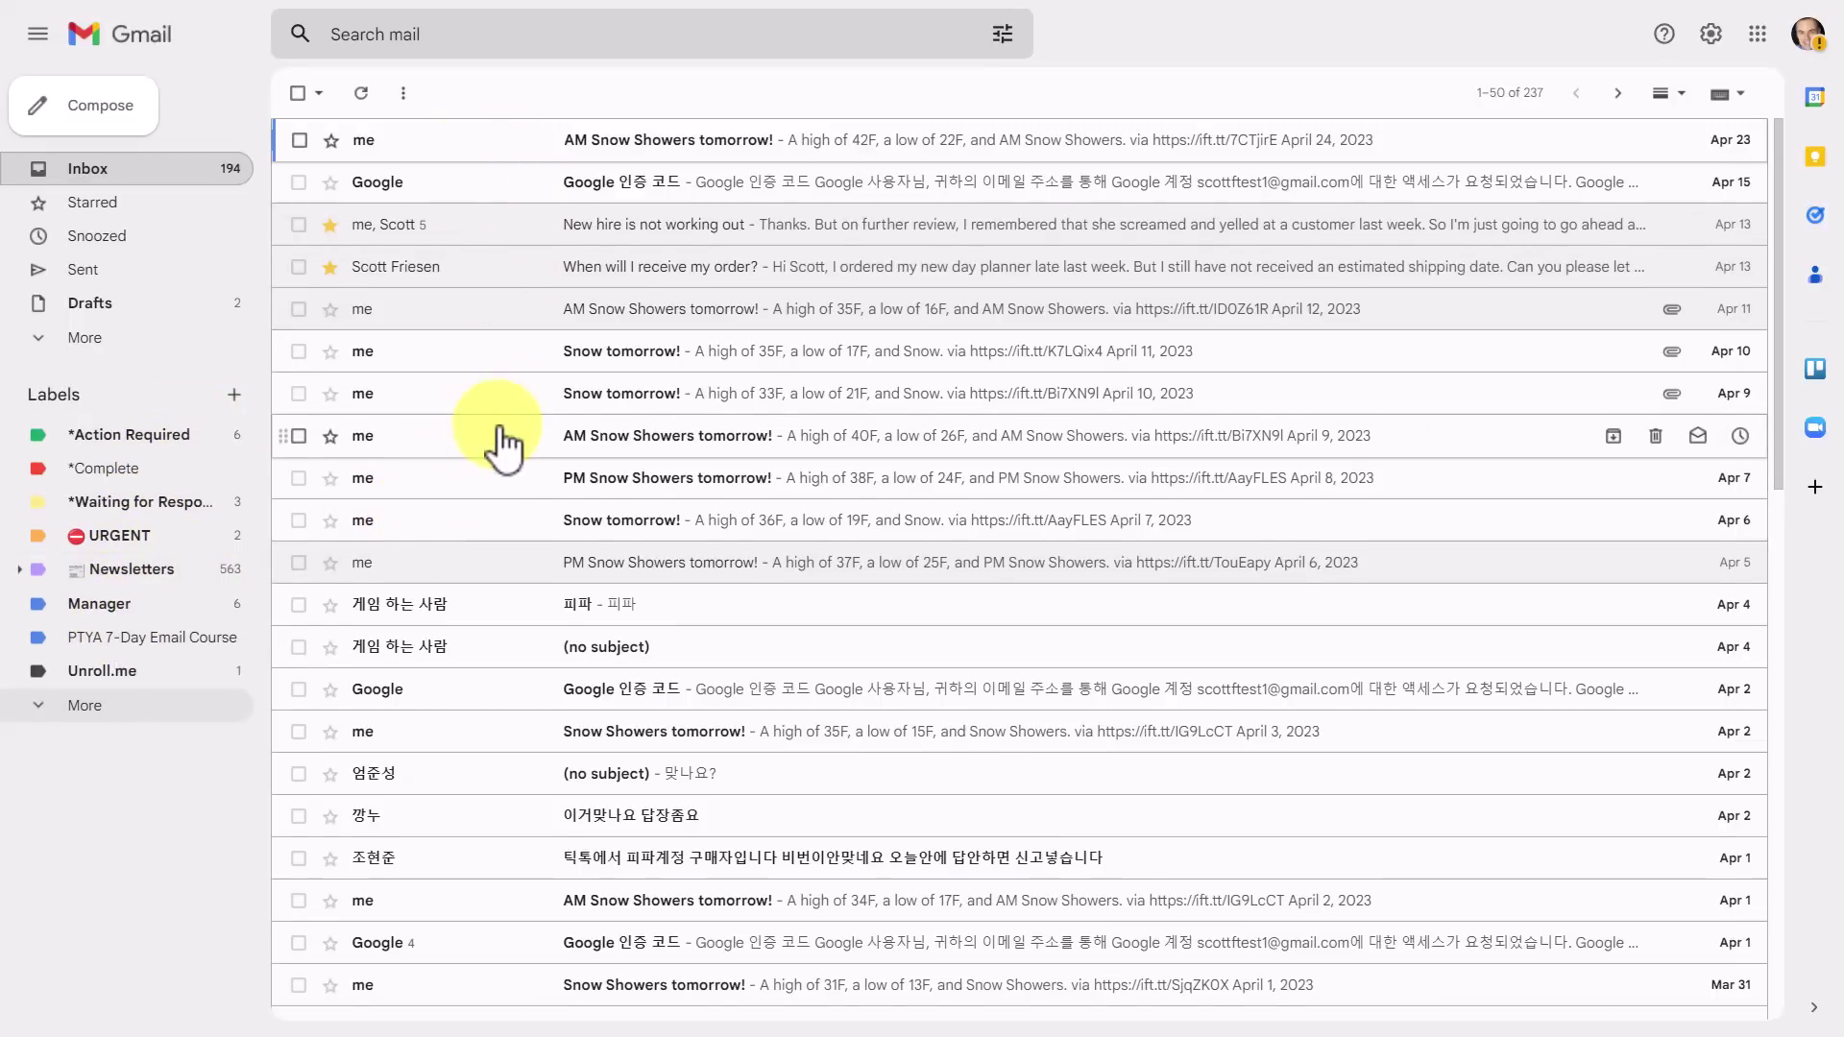
Step: File the AM Snow Showers email into Unroll.me and the Google 인증 코드 email into *Complete
scroll(491, 442, "down", 5)
scroll(496, 442, "up", 5)
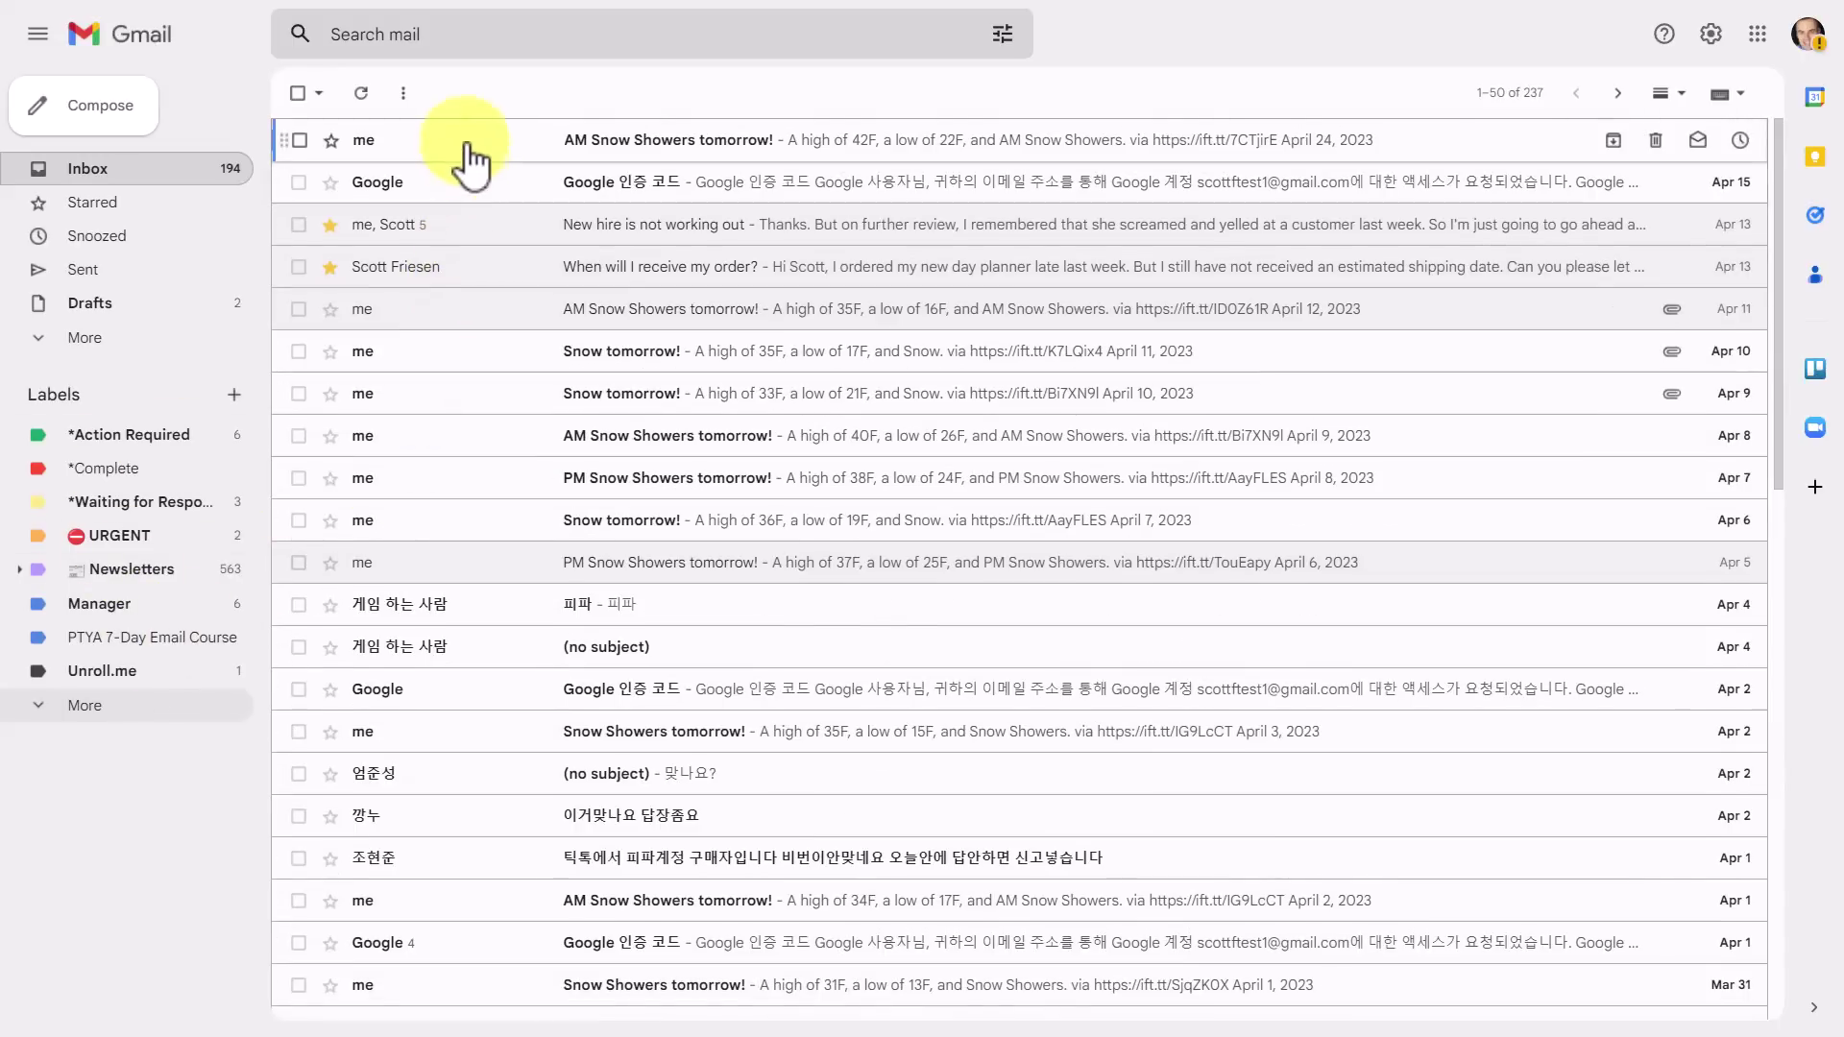
left_click_drag(465, 144, 115, 672)
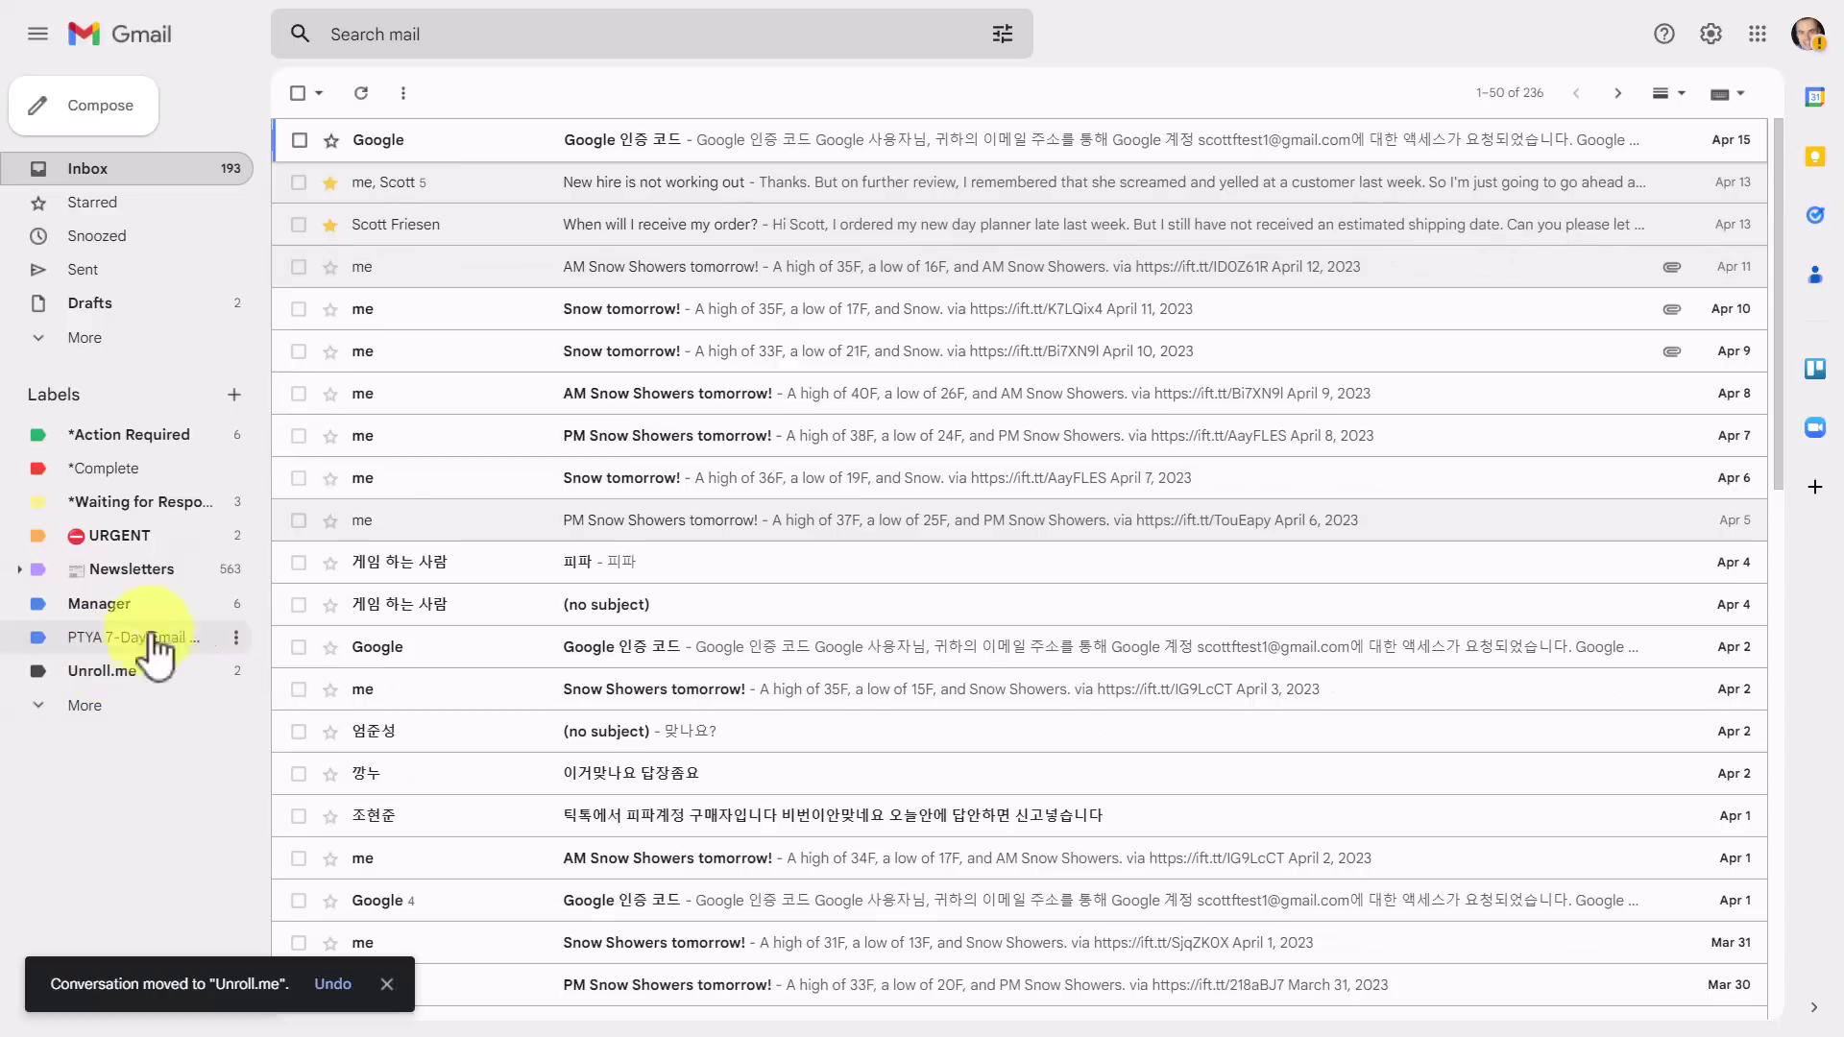
left_click_drag(485, 144, 146, 477)
Step: File the Apr 10 and Apr 9 snow emails into labels, then open the Apr 8 PM Snow Showers email
left_click_drag(485, 269, 149, 571)
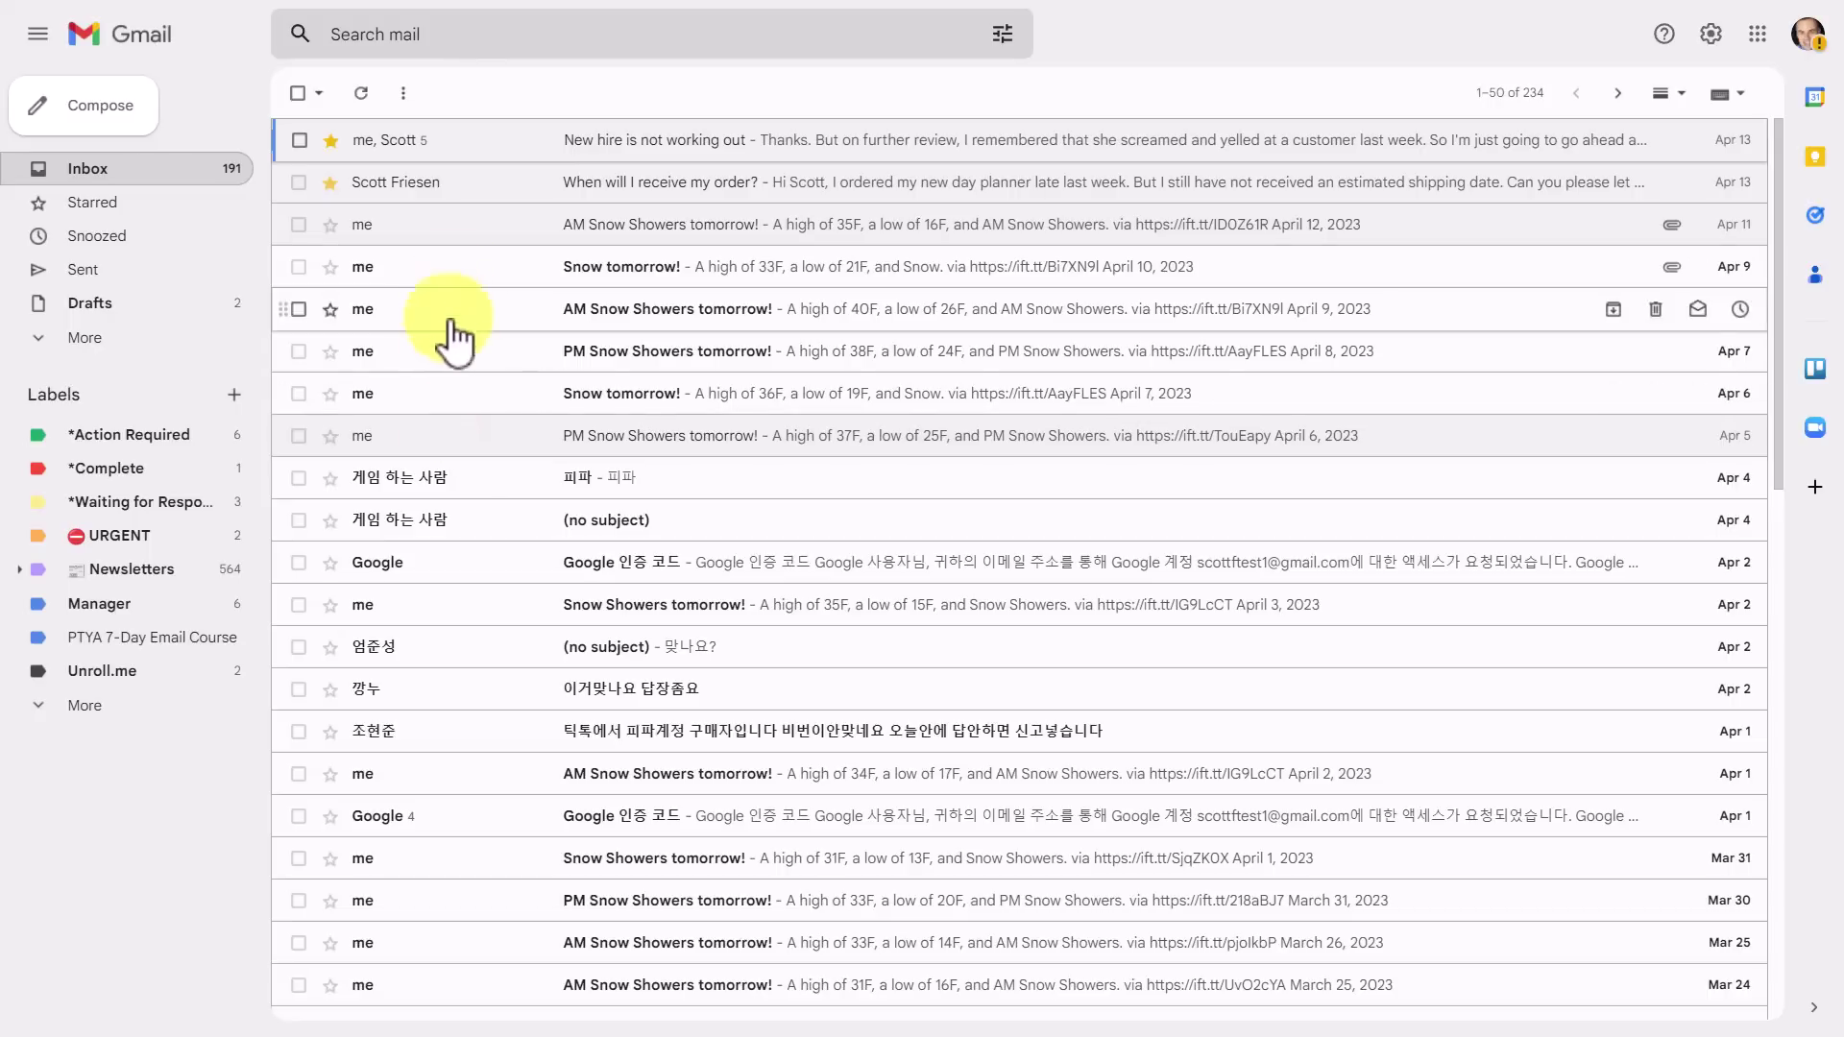
left_click_drag(463, 278, 153, 675)
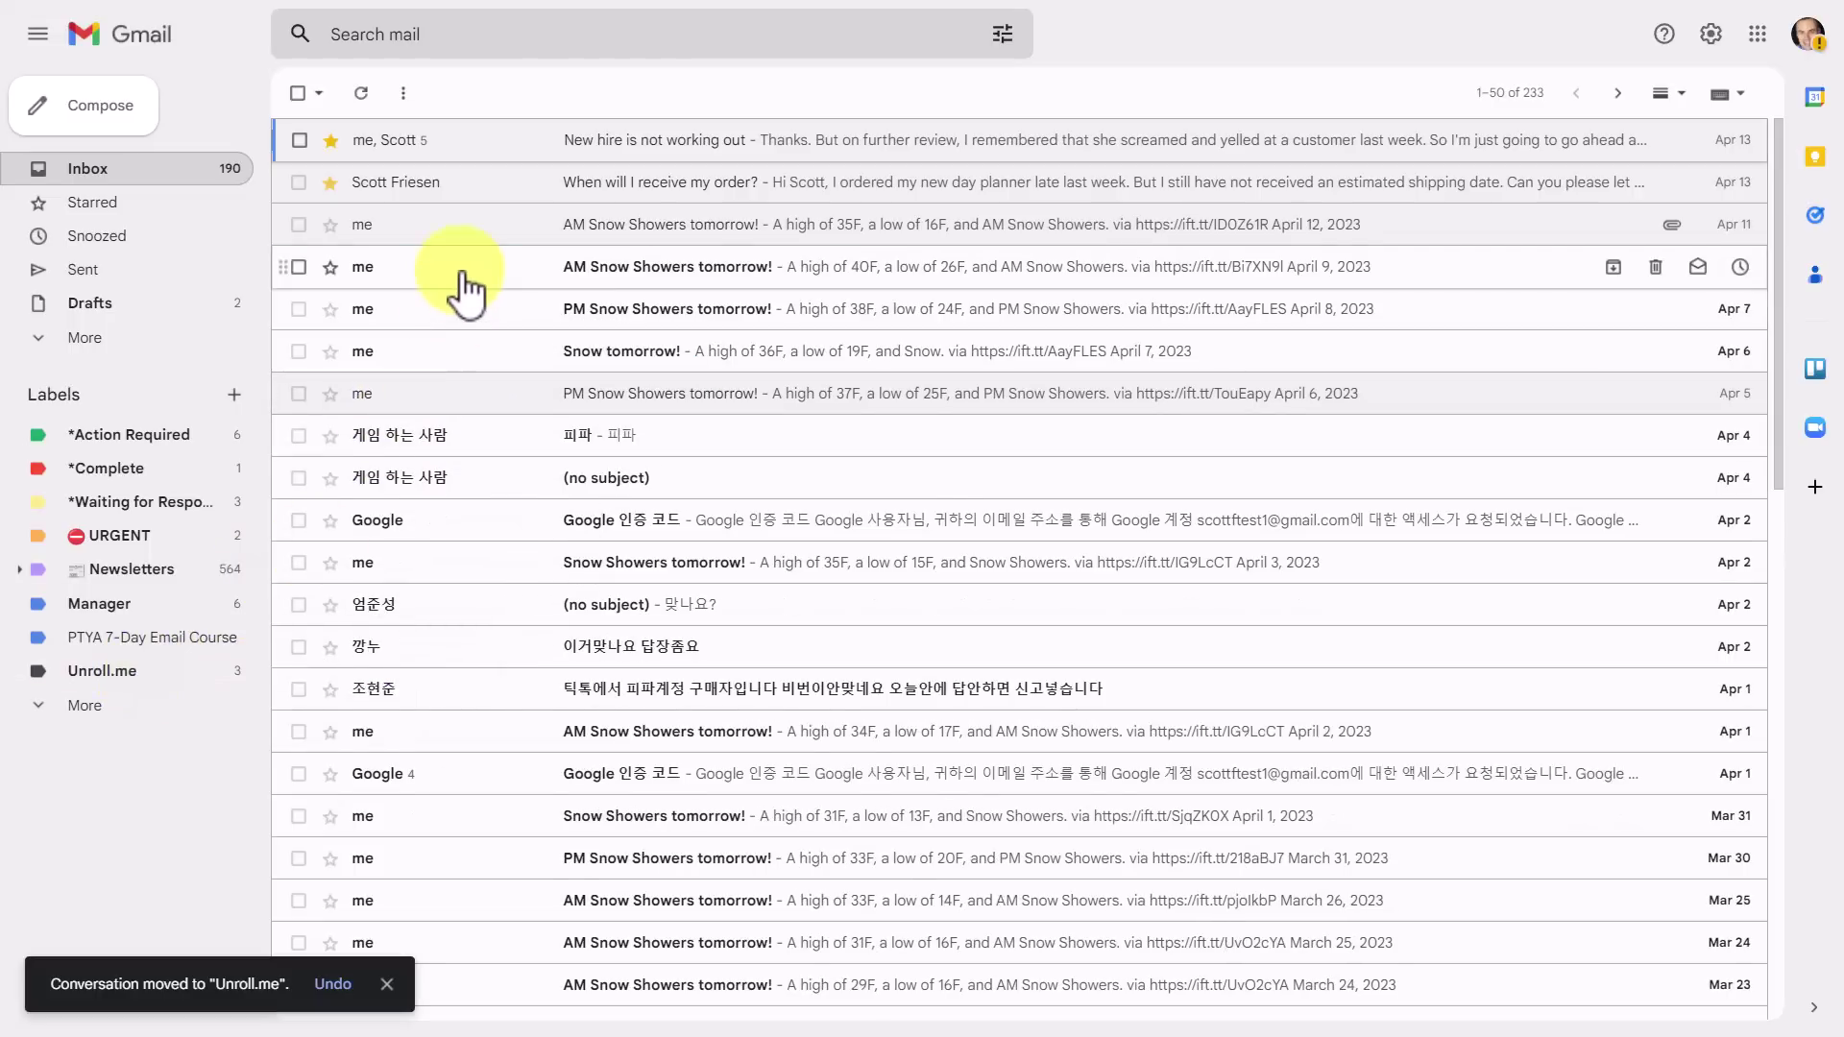
left_click(304, 270)
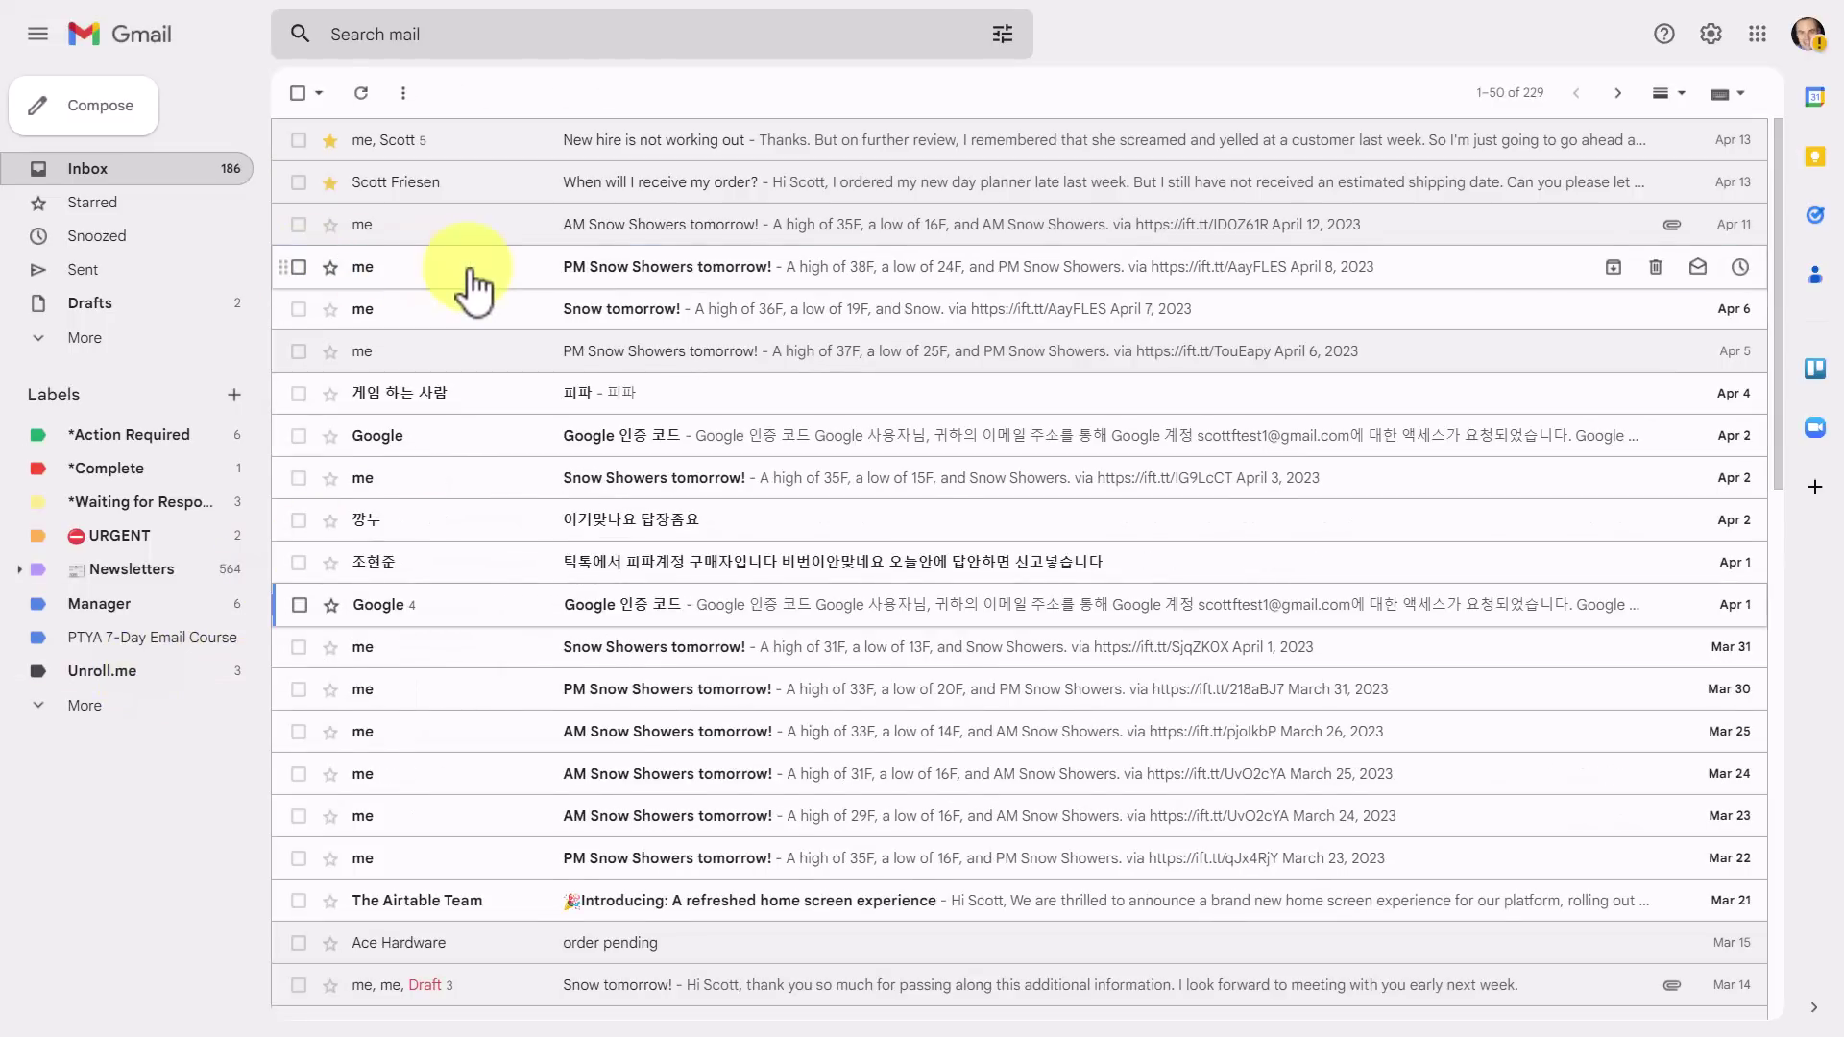
left_click(472, 288)
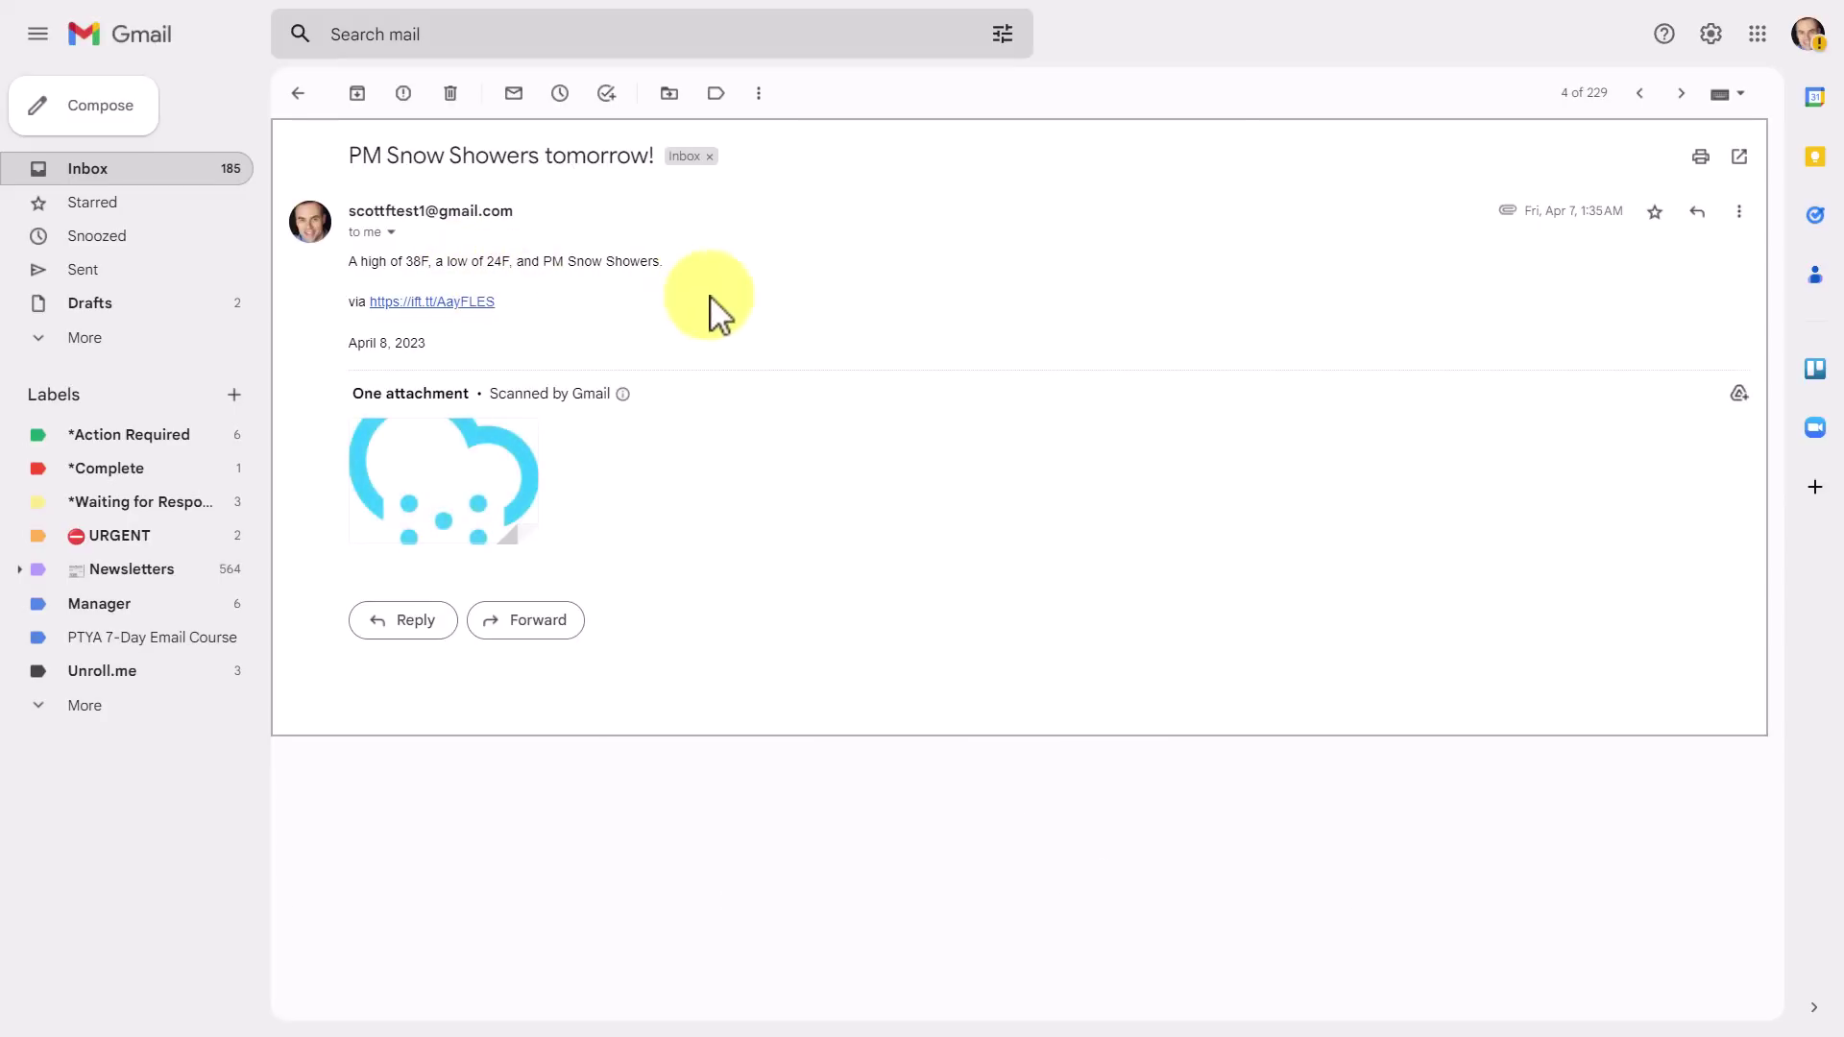
Step: View the Label as list without applying any label, then return to the inbox list
left_click(715, 93)
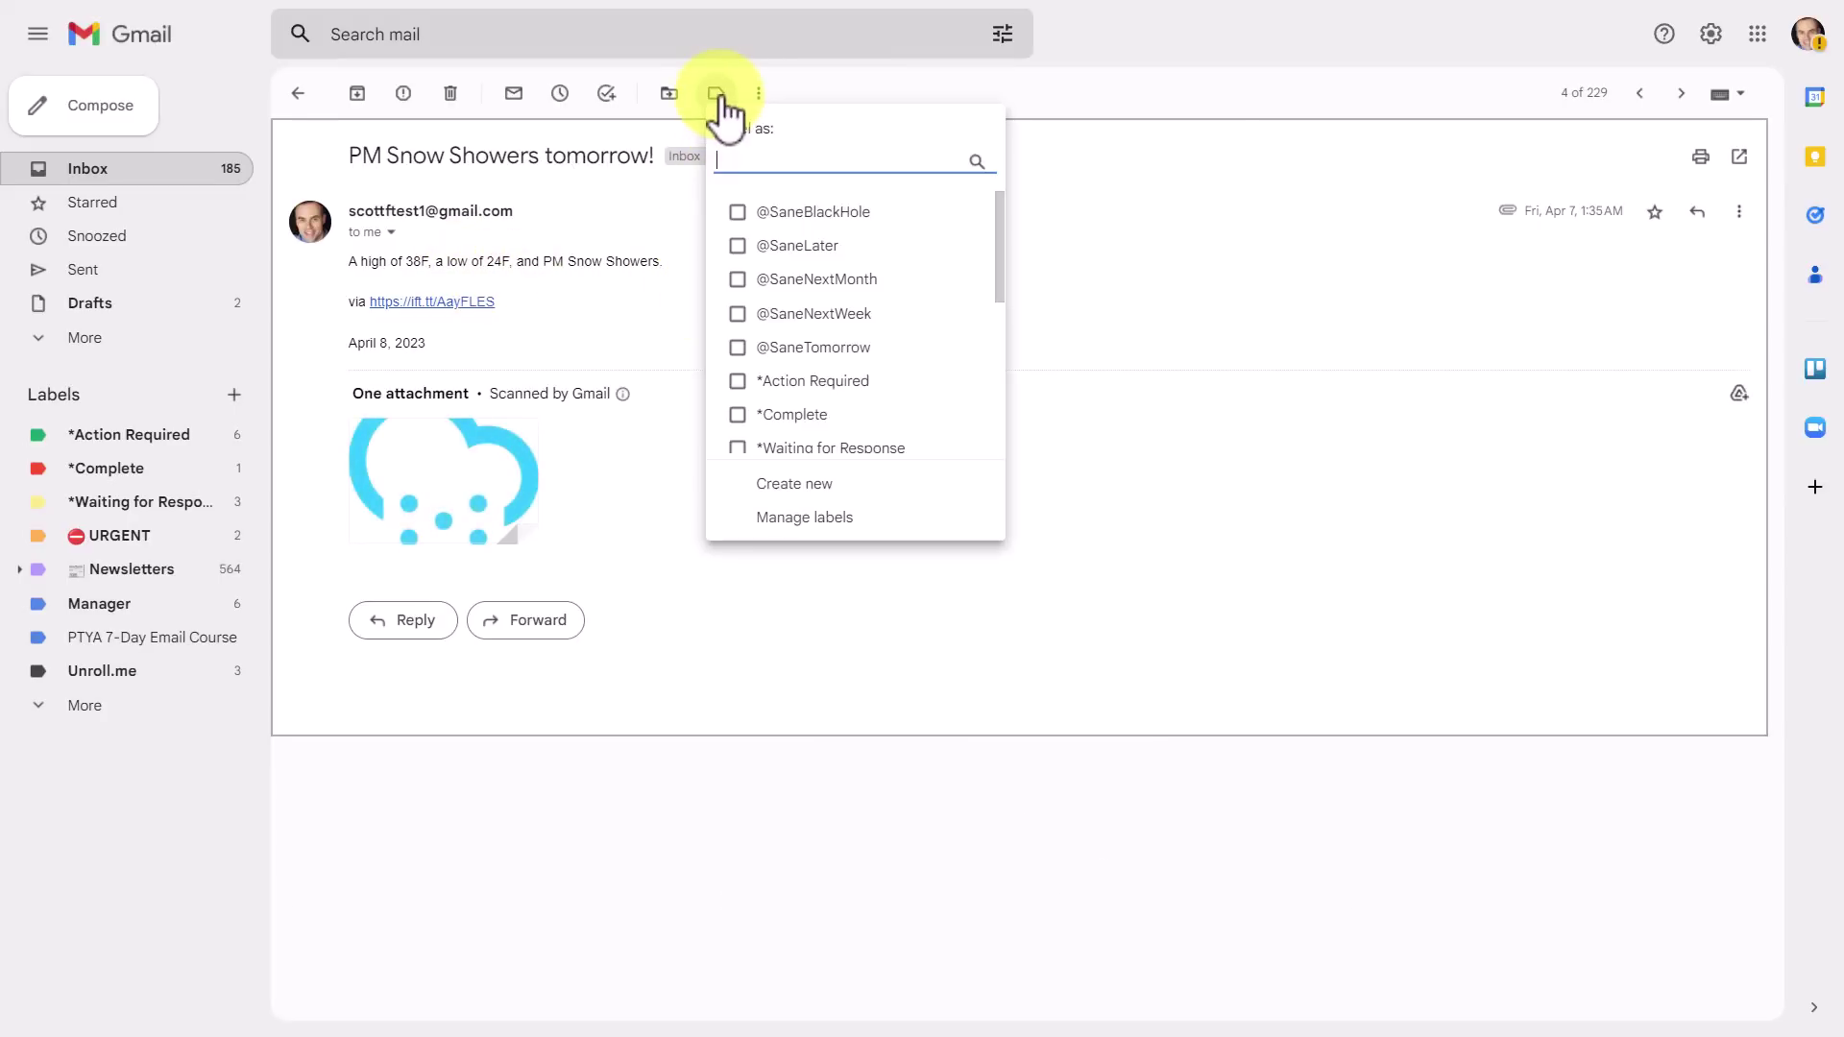
scroll(814, 327, "down", 1)
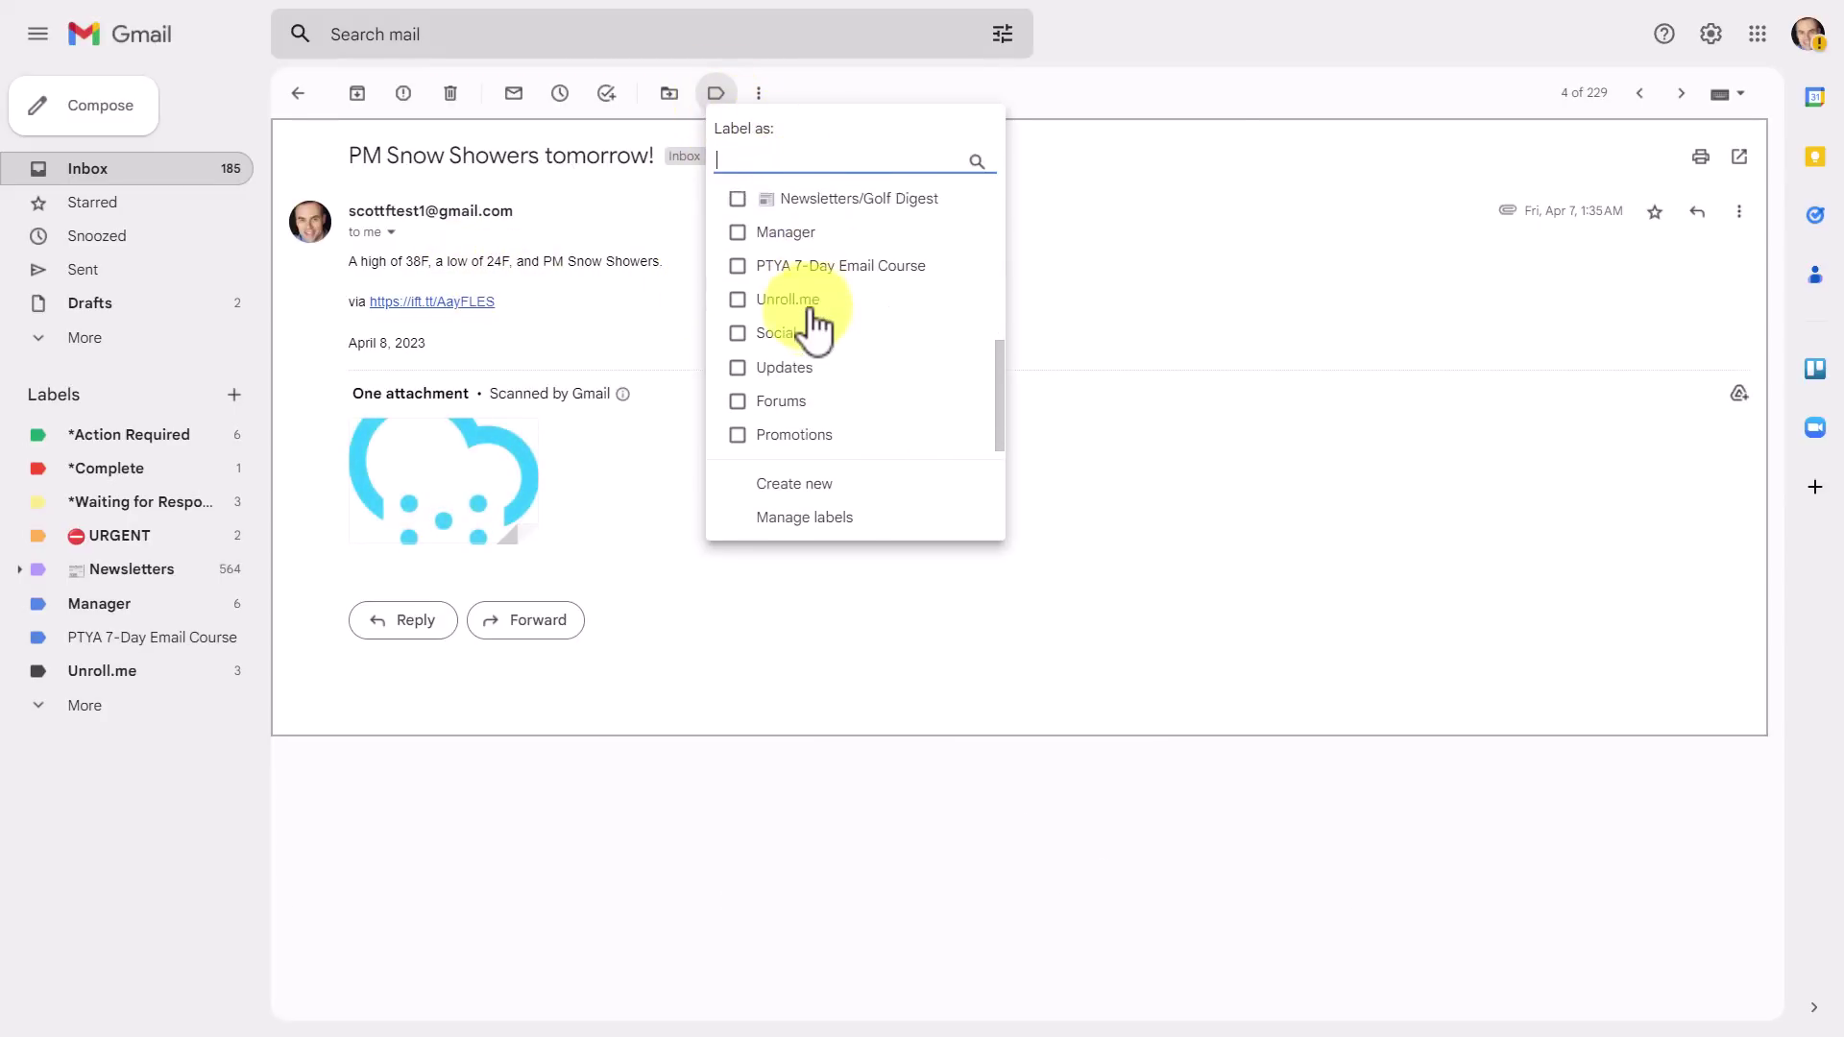
scroll(816, 326, "up", 5)
left_click(1064, 122)
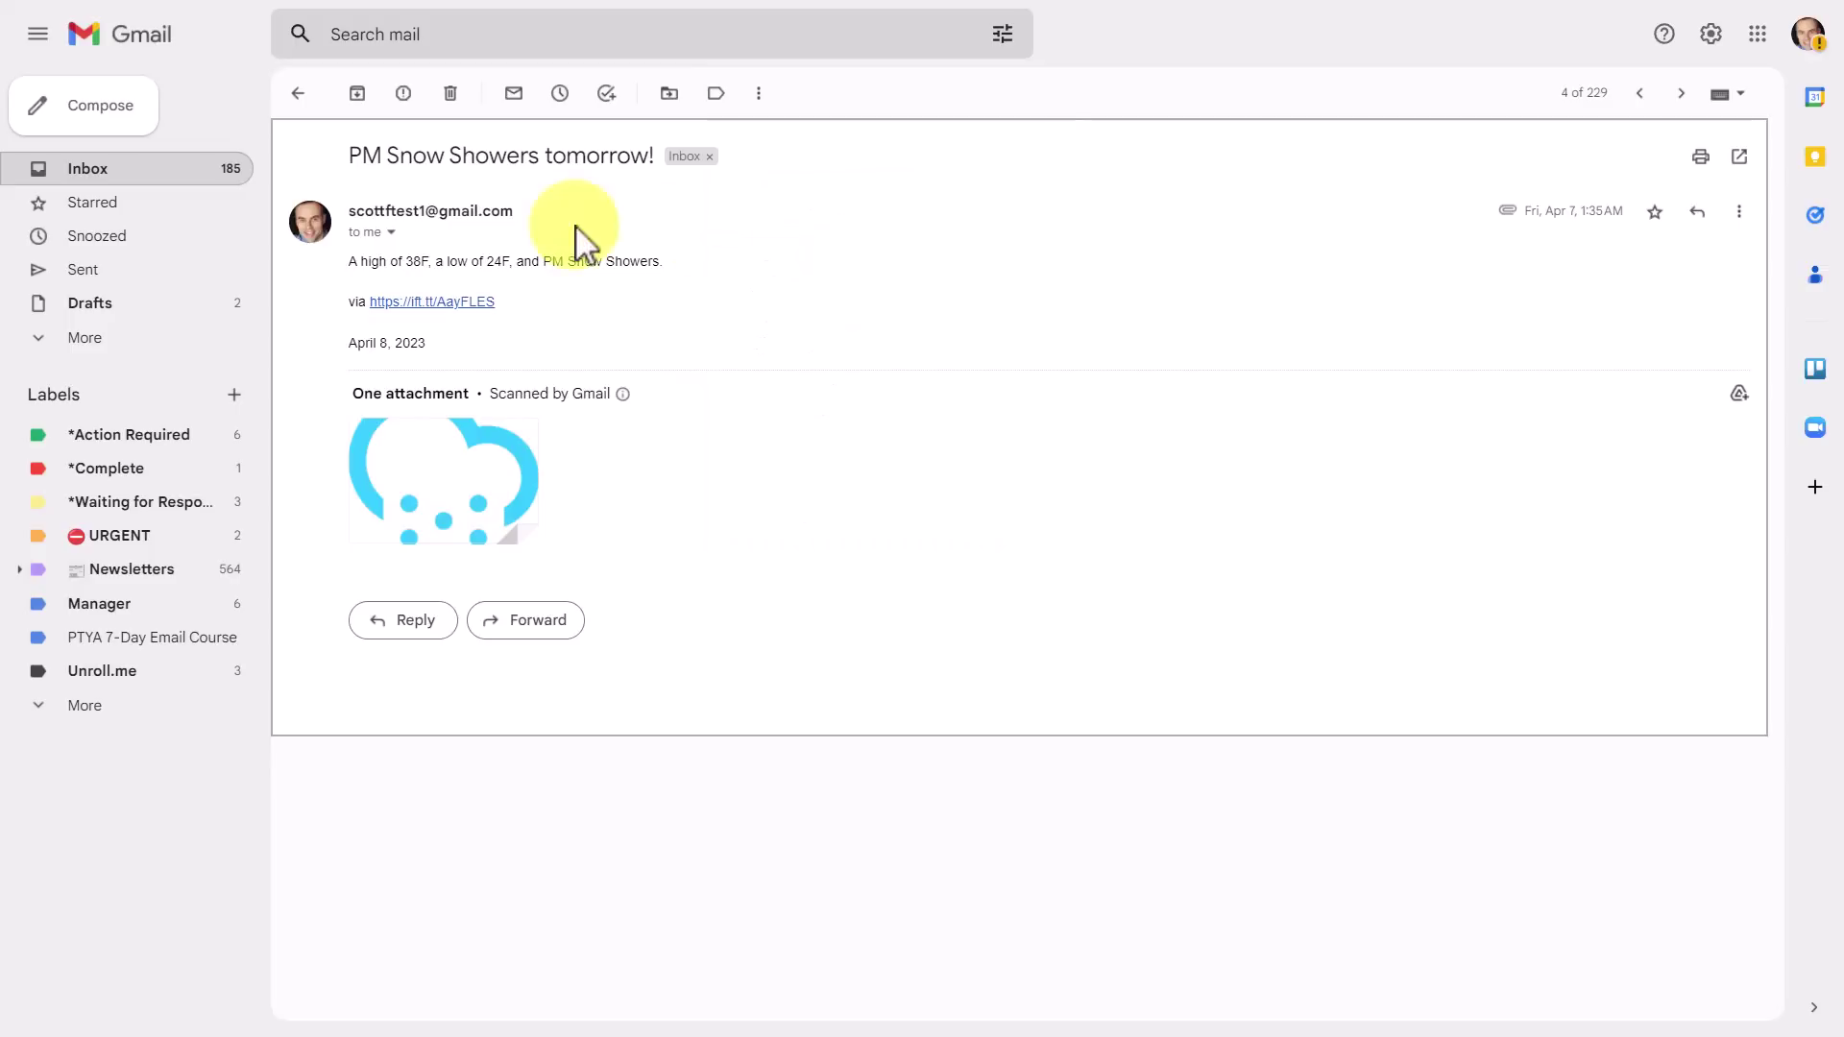
left_click(298, 93)
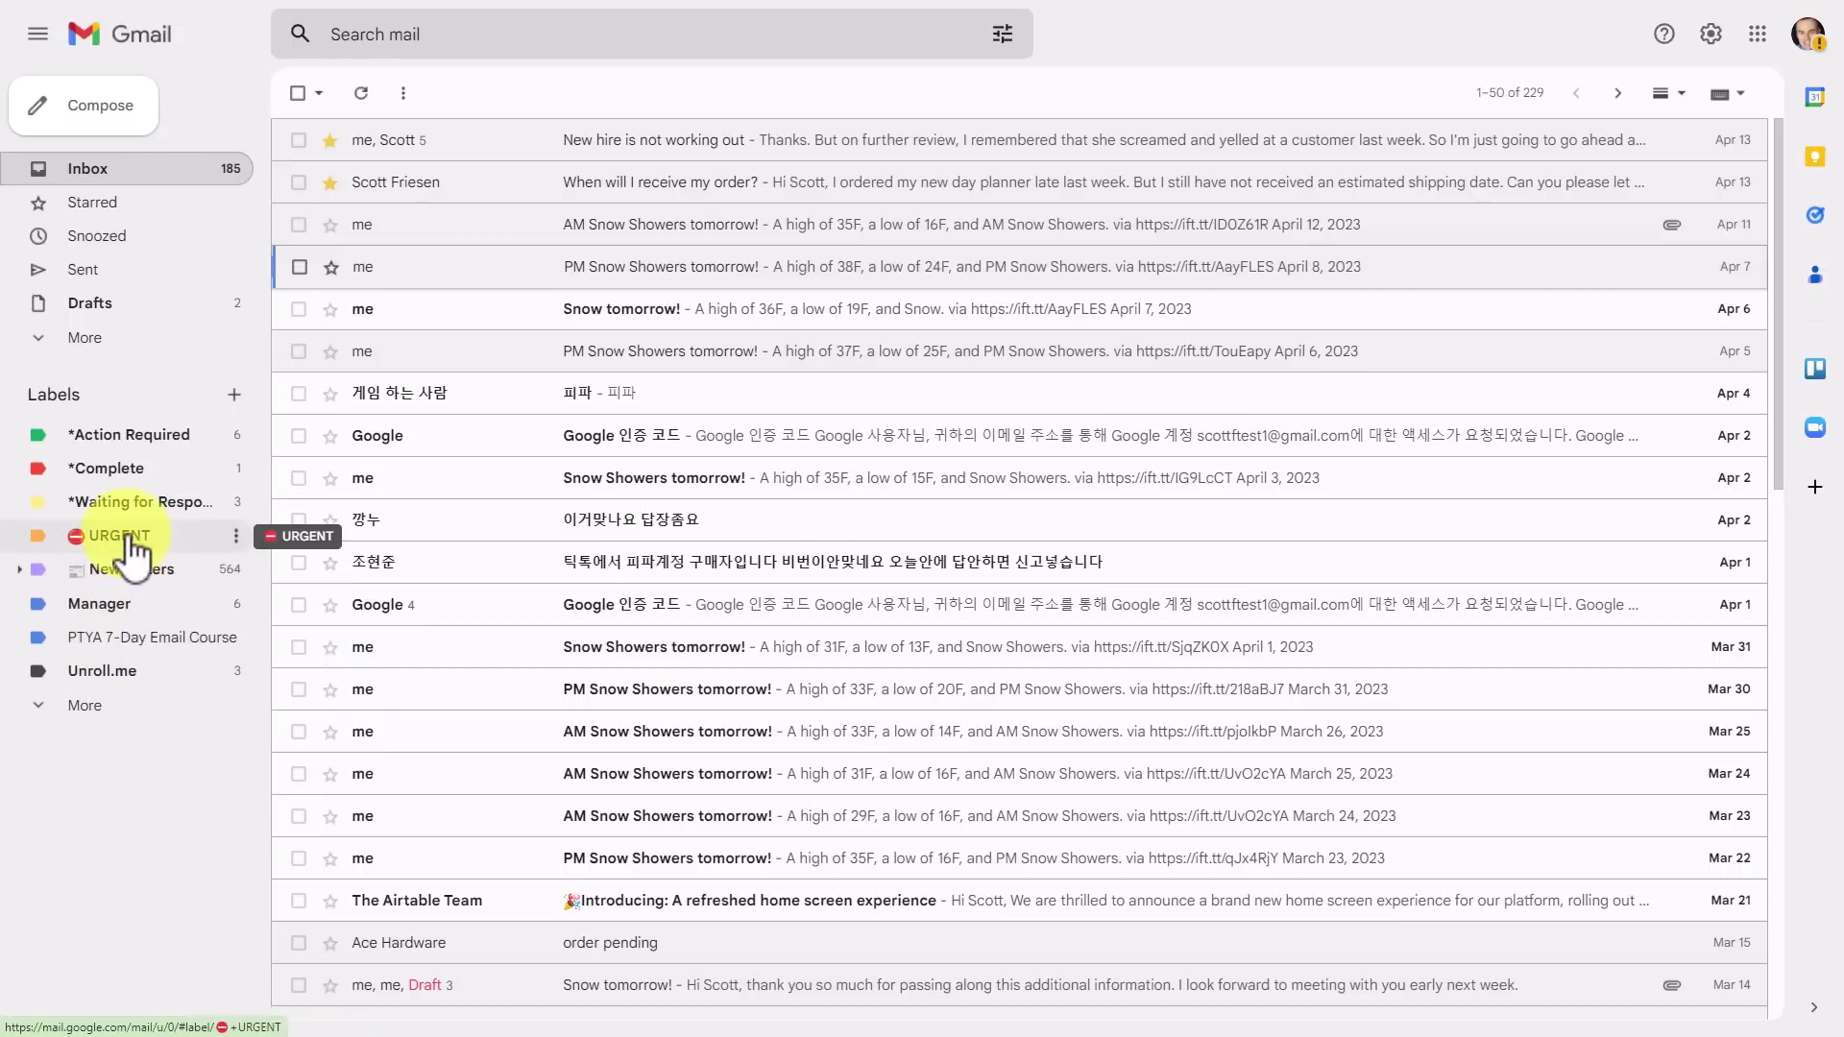
Step: View the Manager label's conversations, then the 12 conversations labelled URGENT
left_click(121, 620)
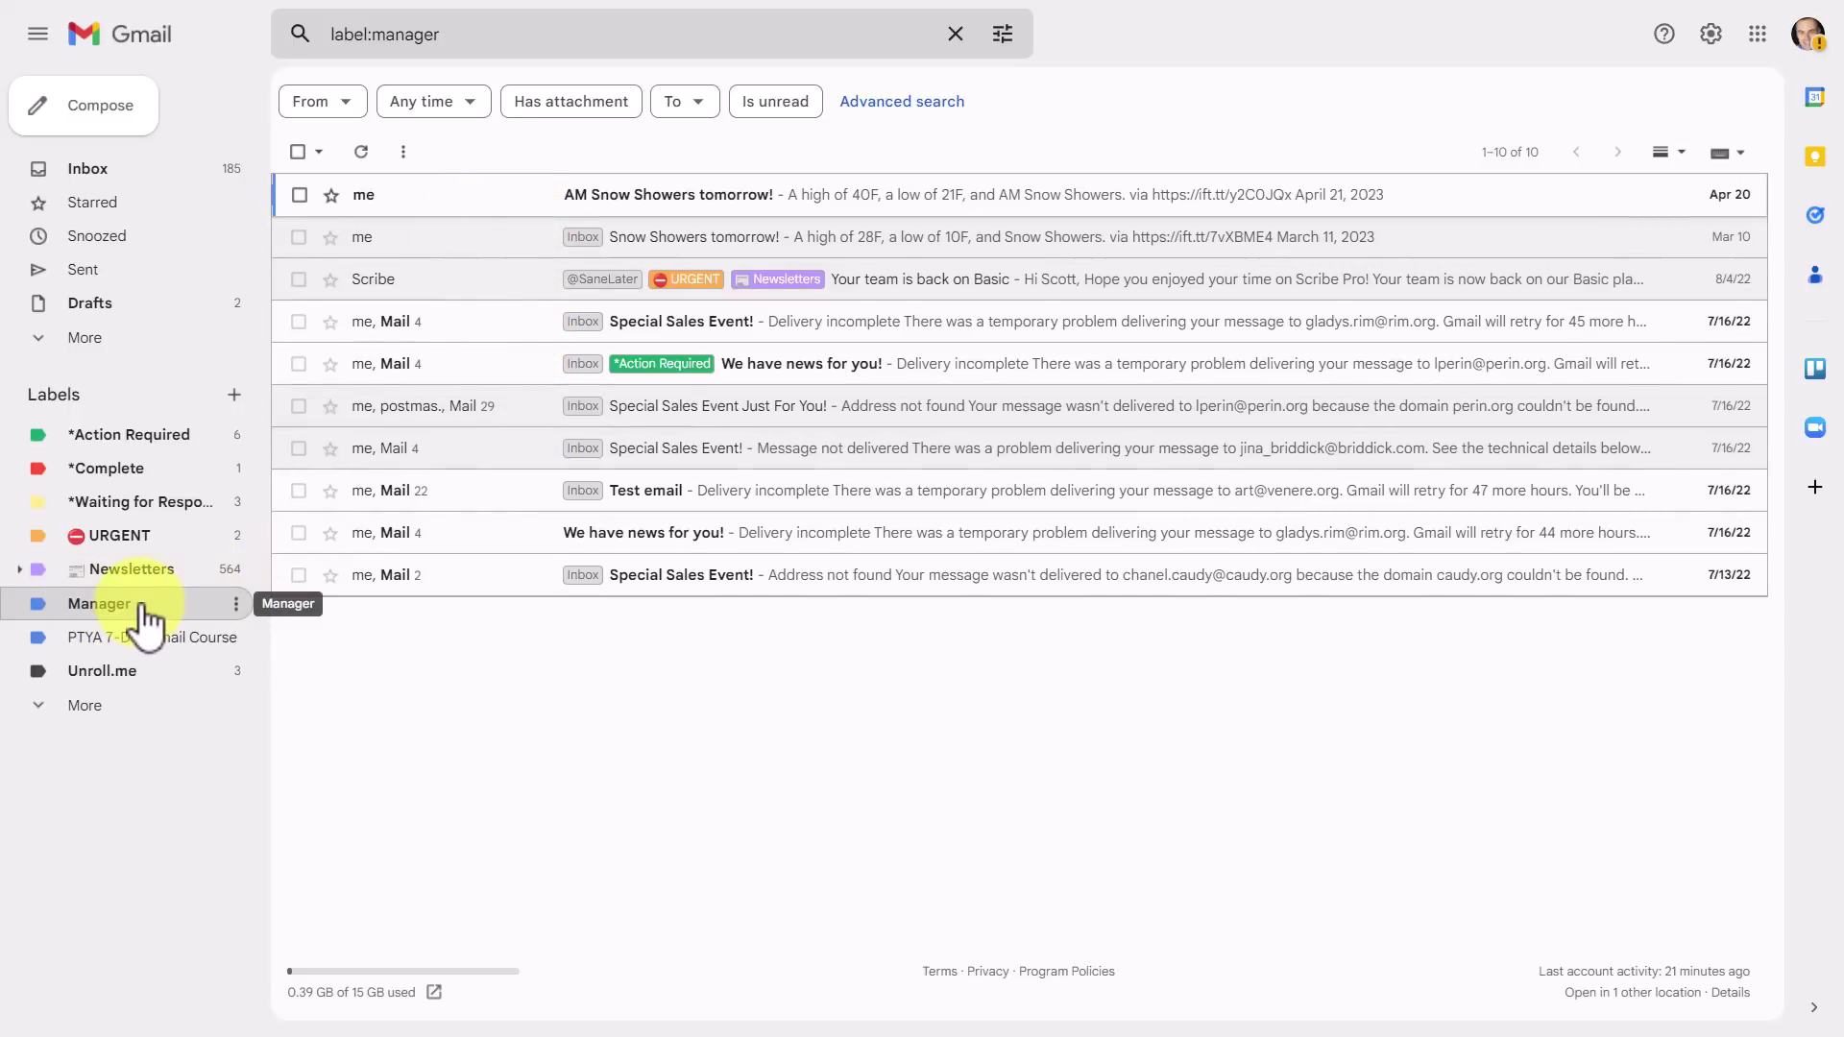
left_click(130, 538)
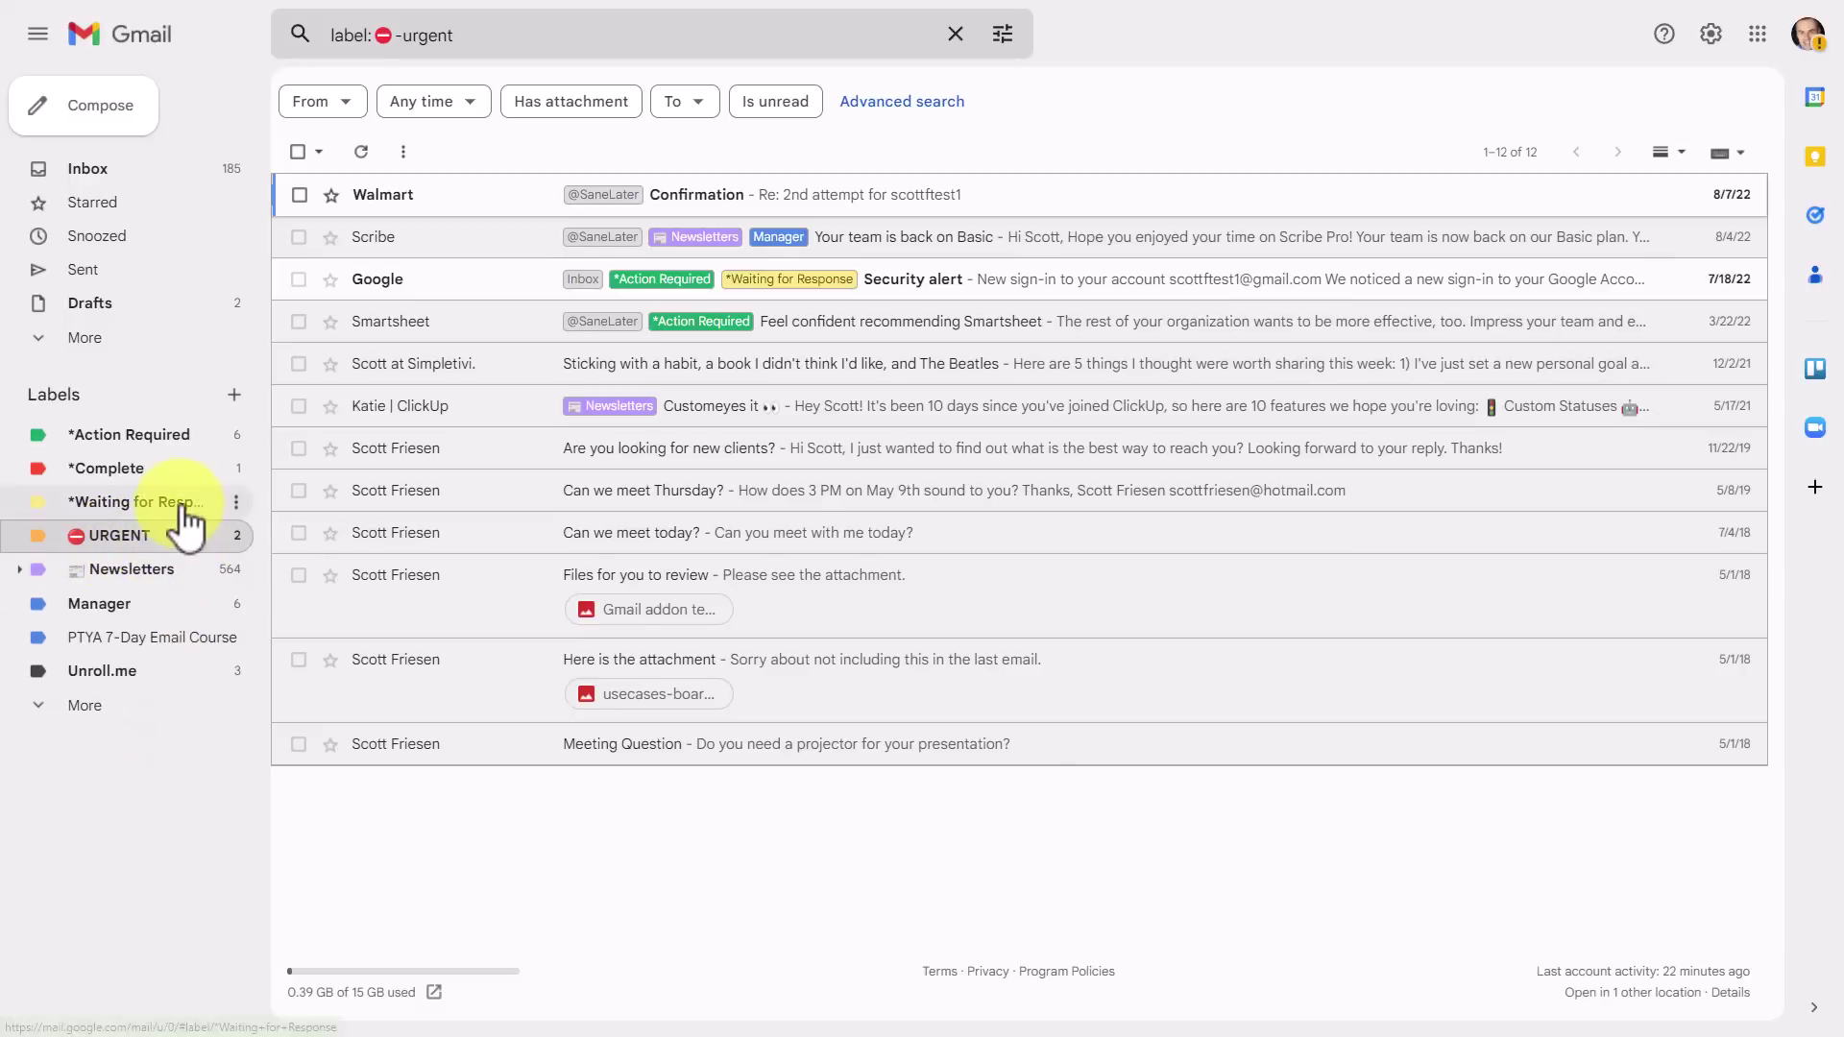
Step: Create a label named Customer Name, check it holds nothing, then return to the inbox
left_click(236, 395)
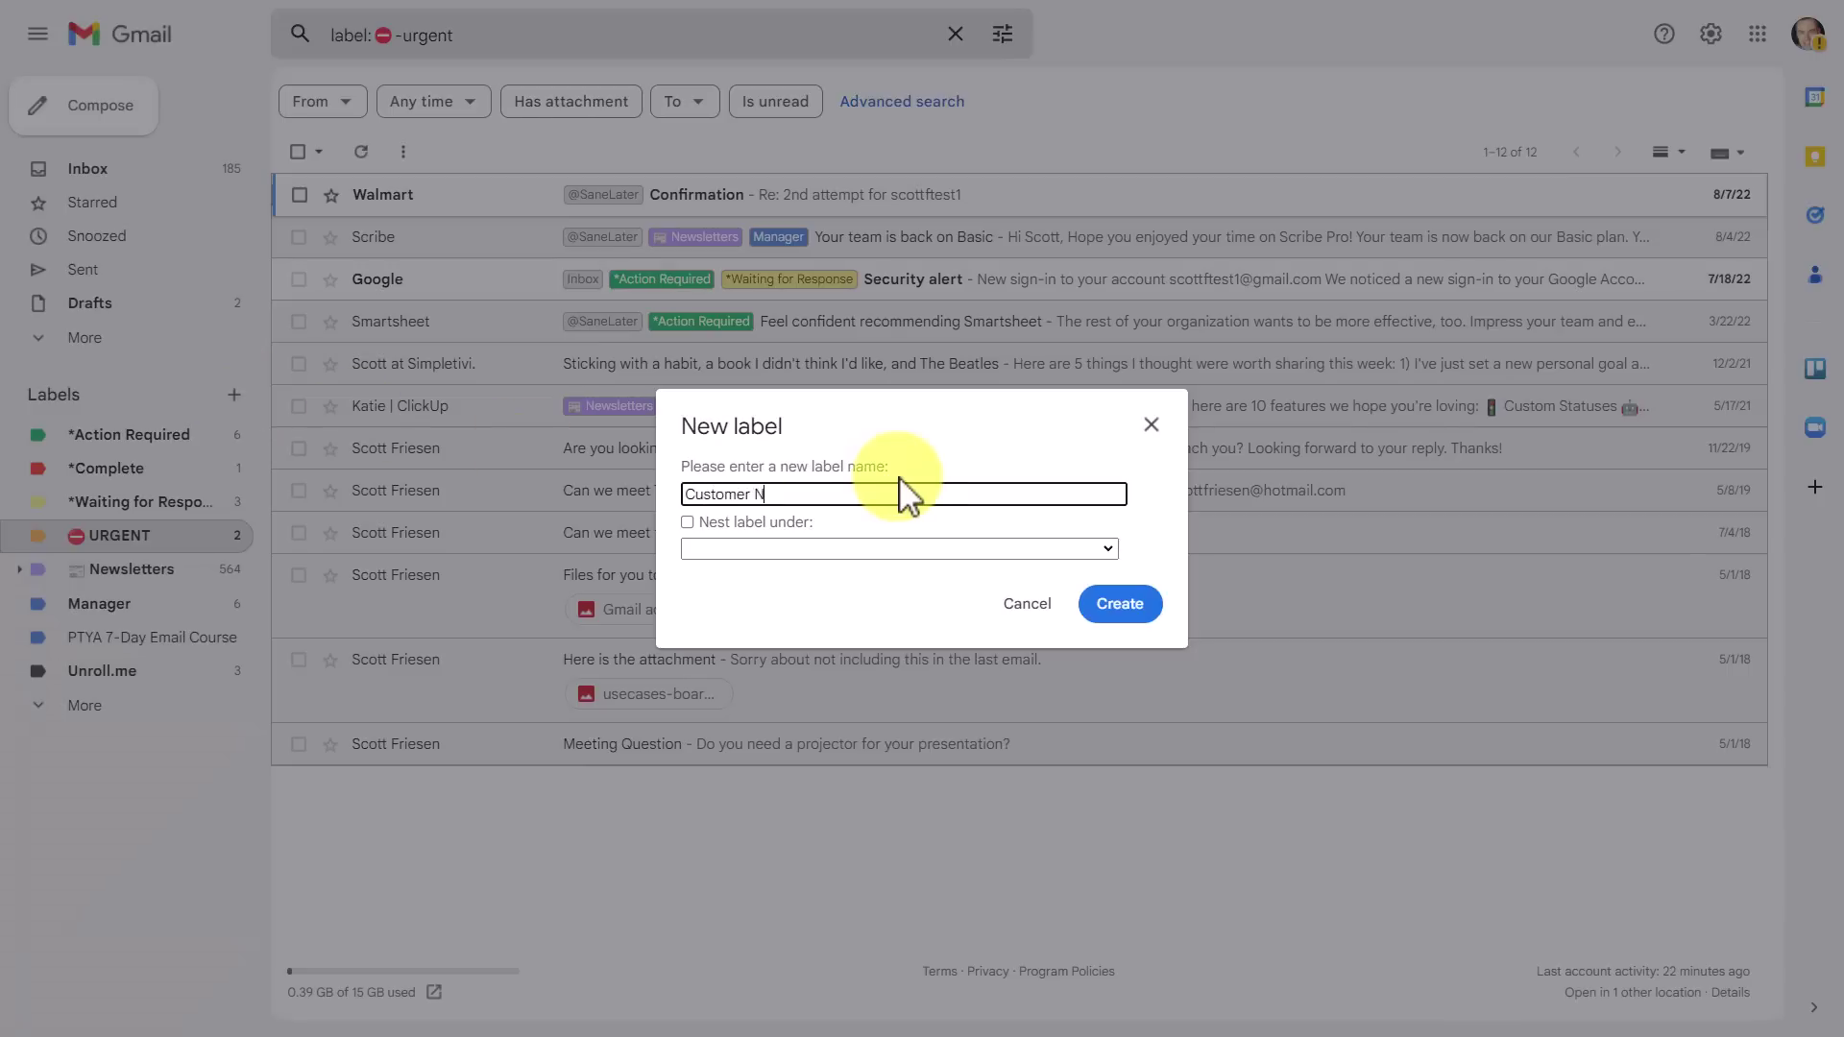
left_click(1121, 605)
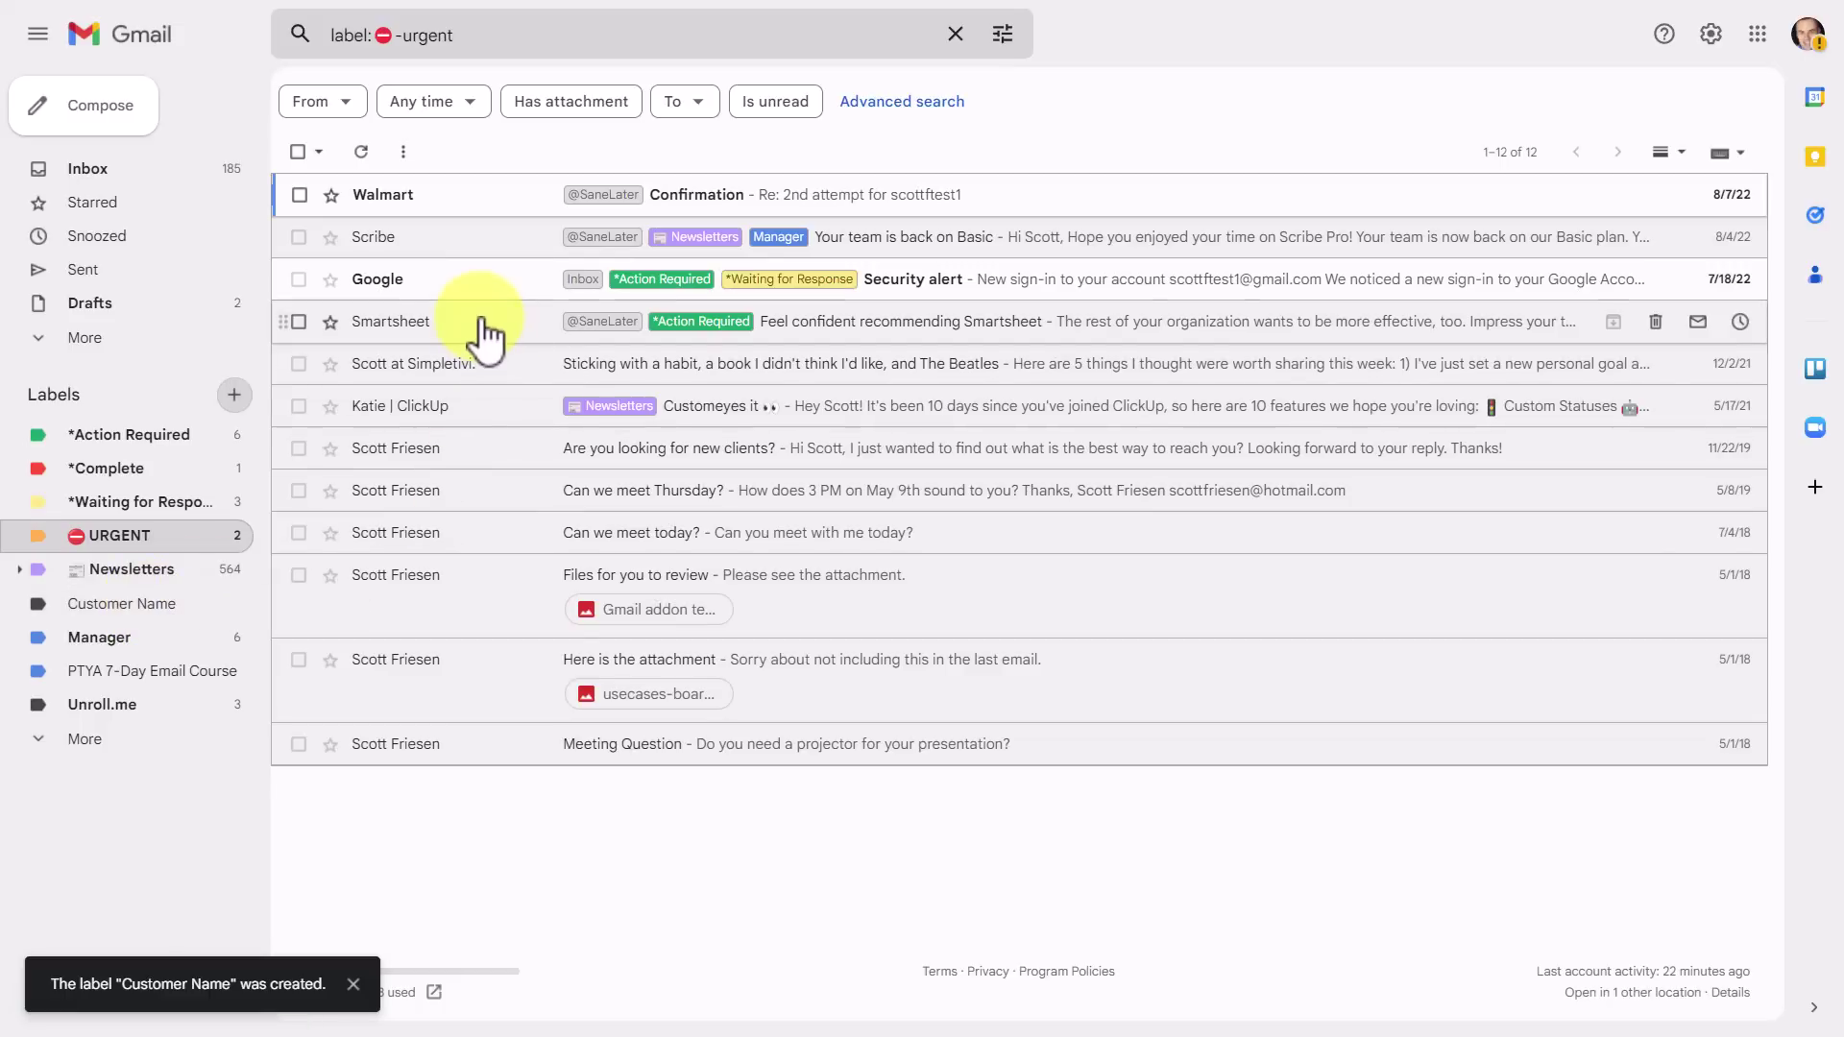
left_click(119, 605)
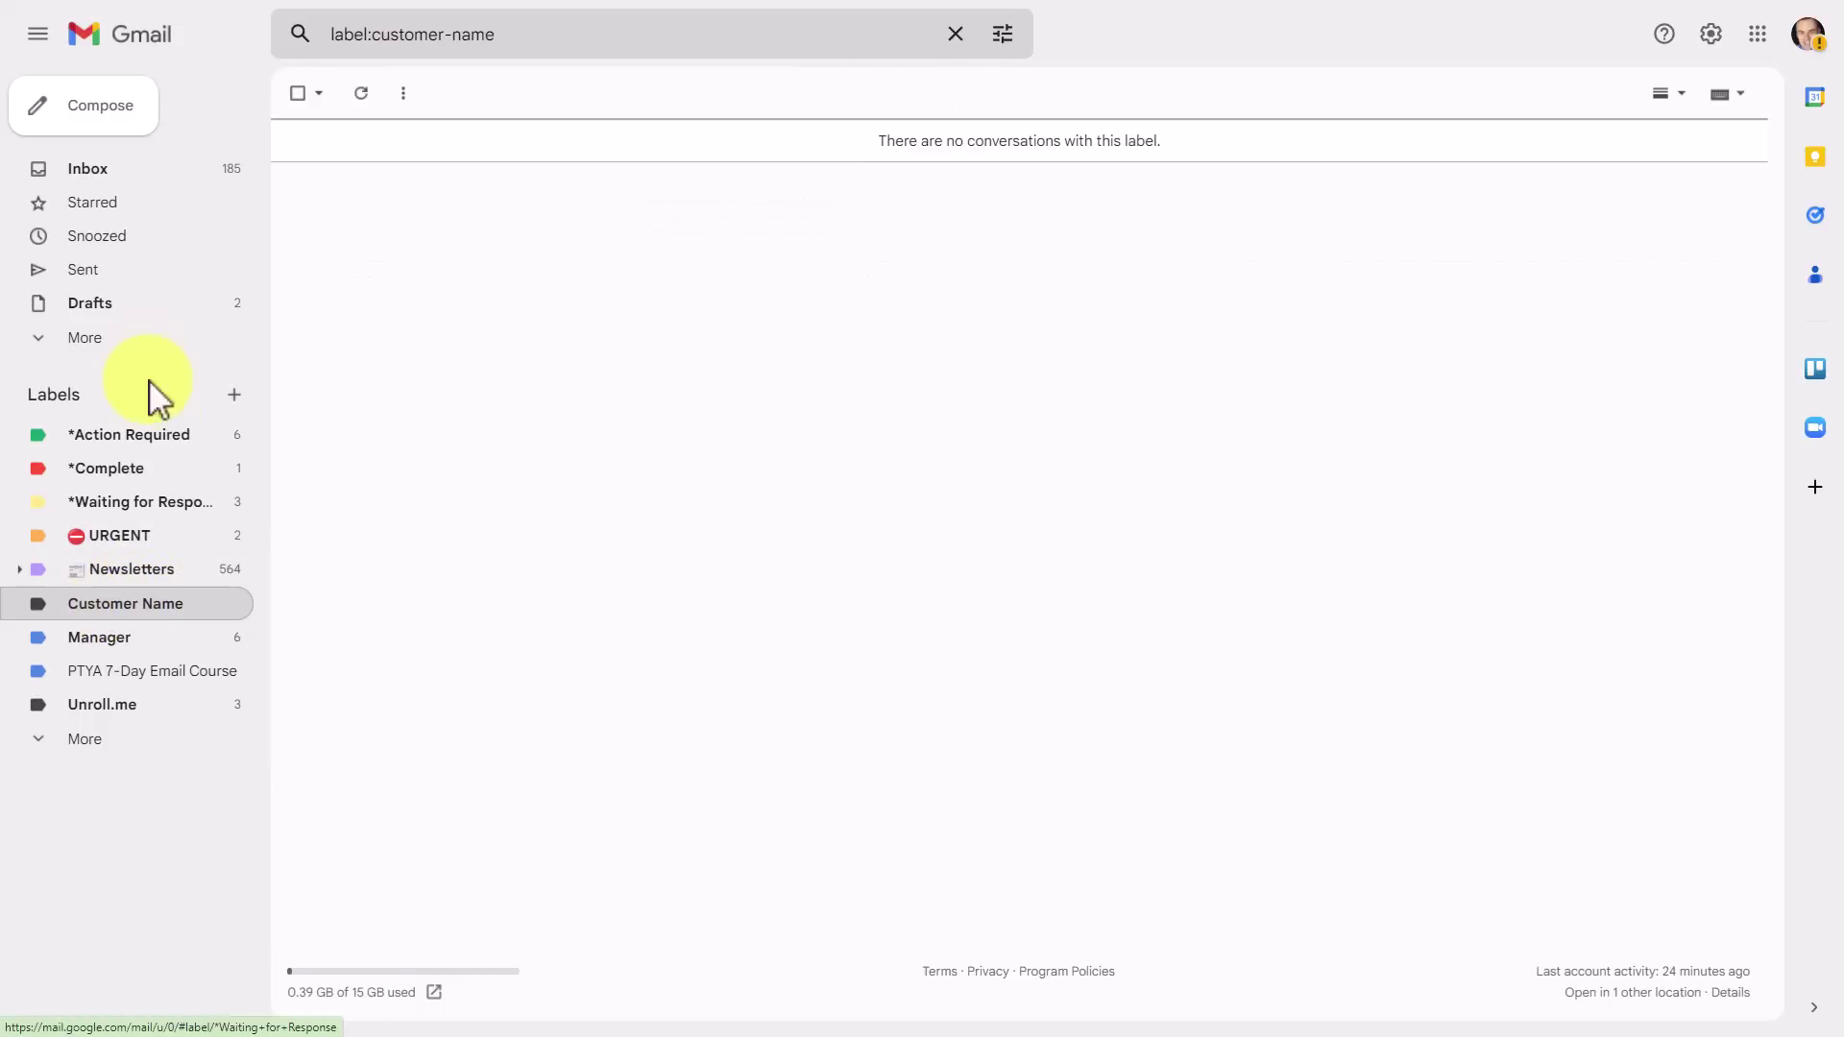
left_click(127, 179)
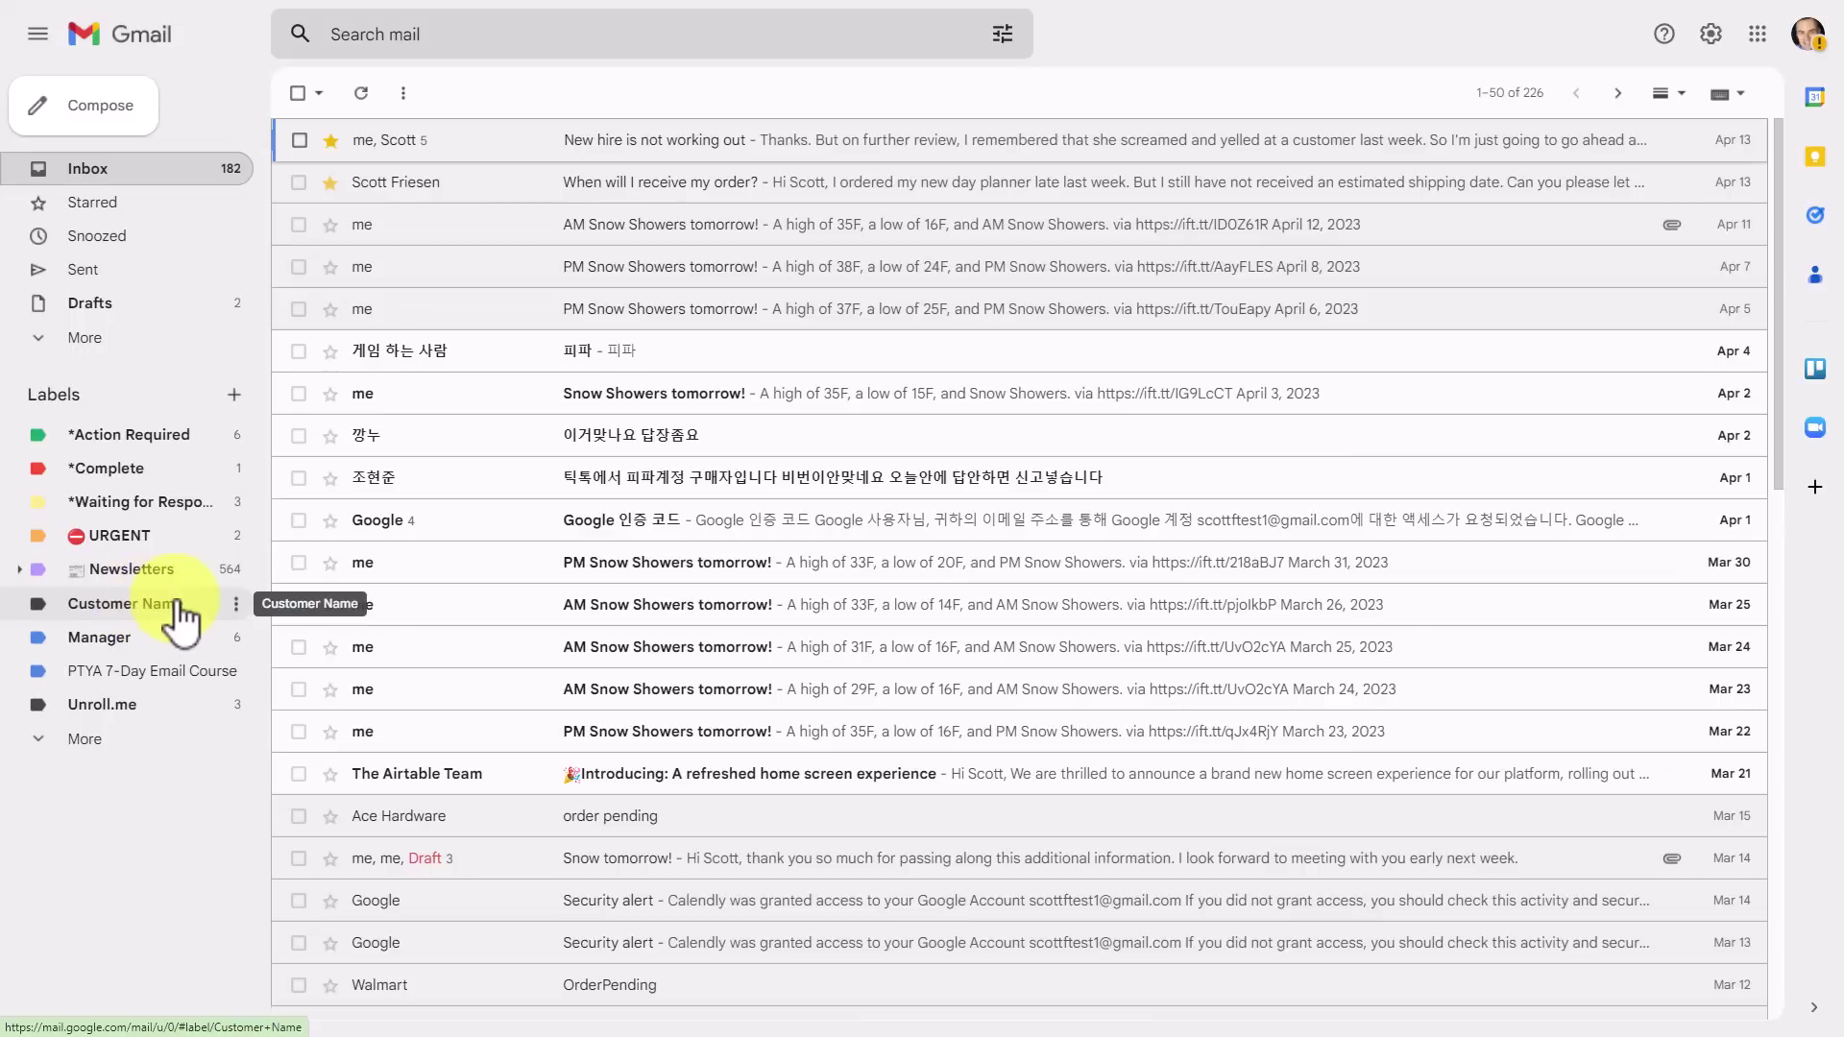
Step: Search for mail from the suggested Simpletivity sender address, limiting results to that sender
left_click(416, 36)
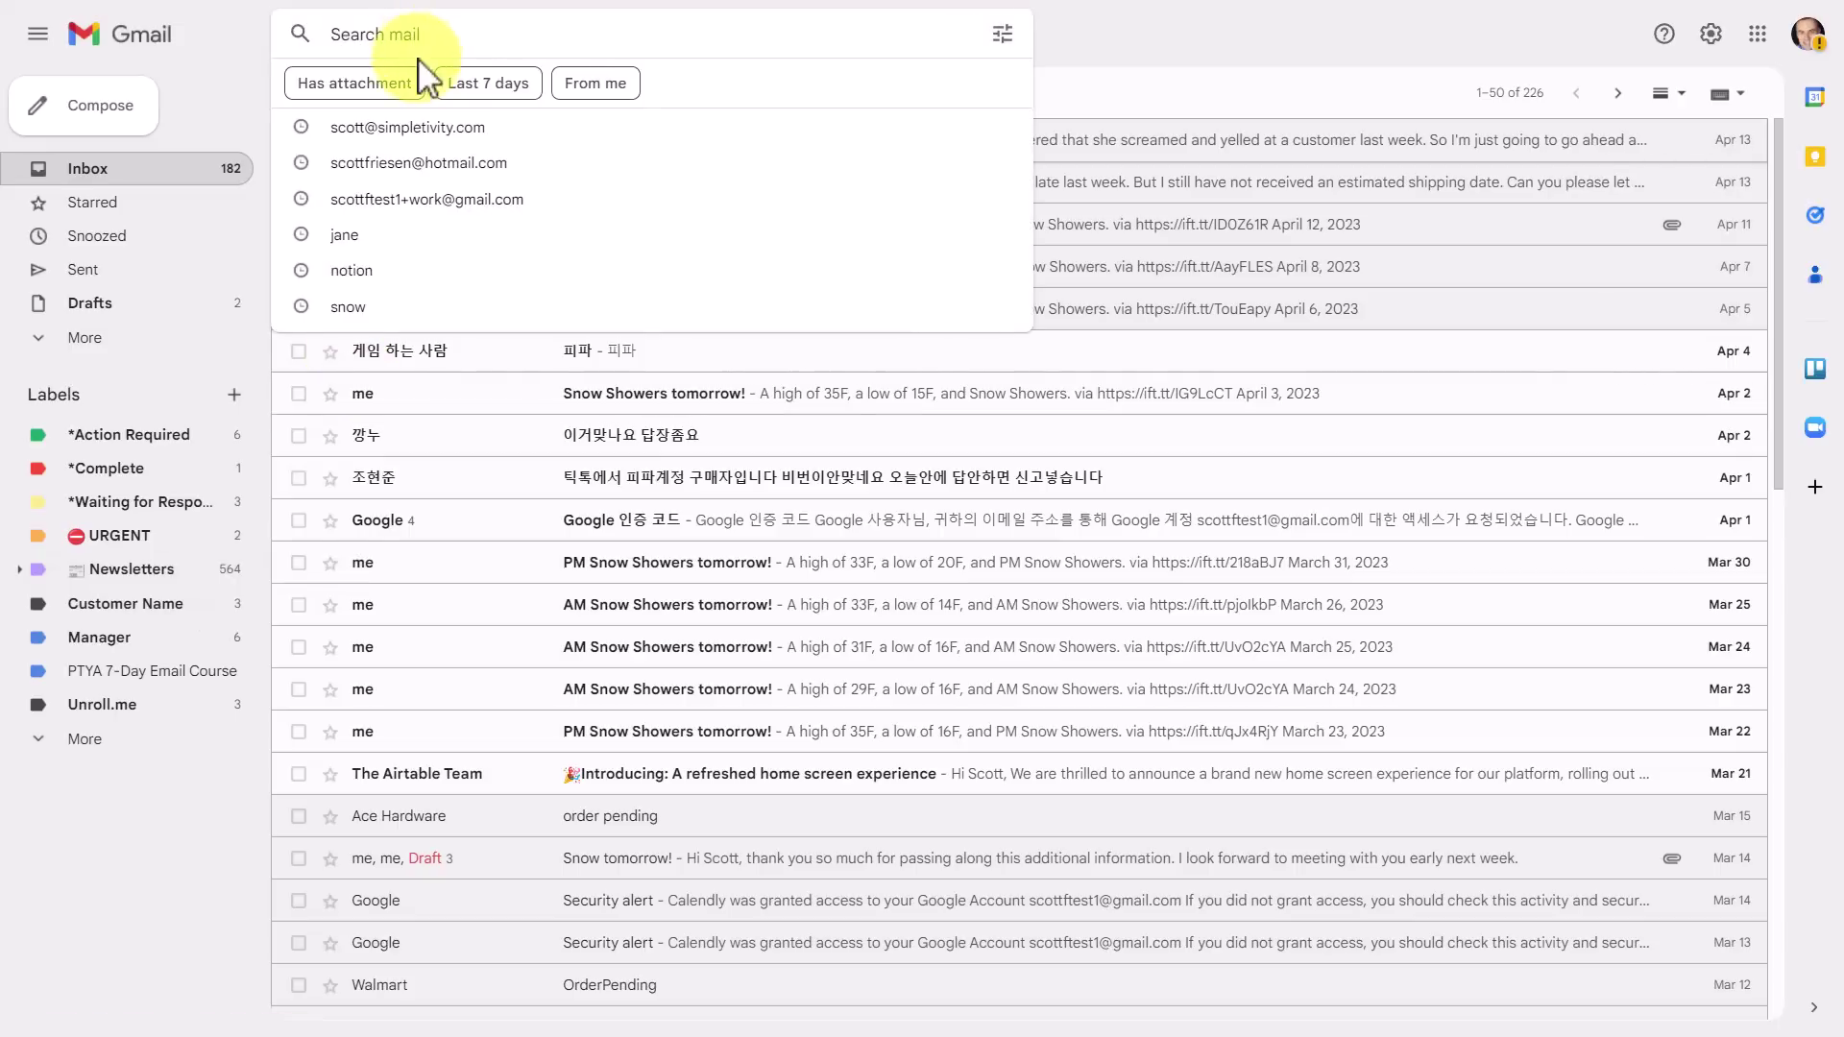
left_click(394, 128)
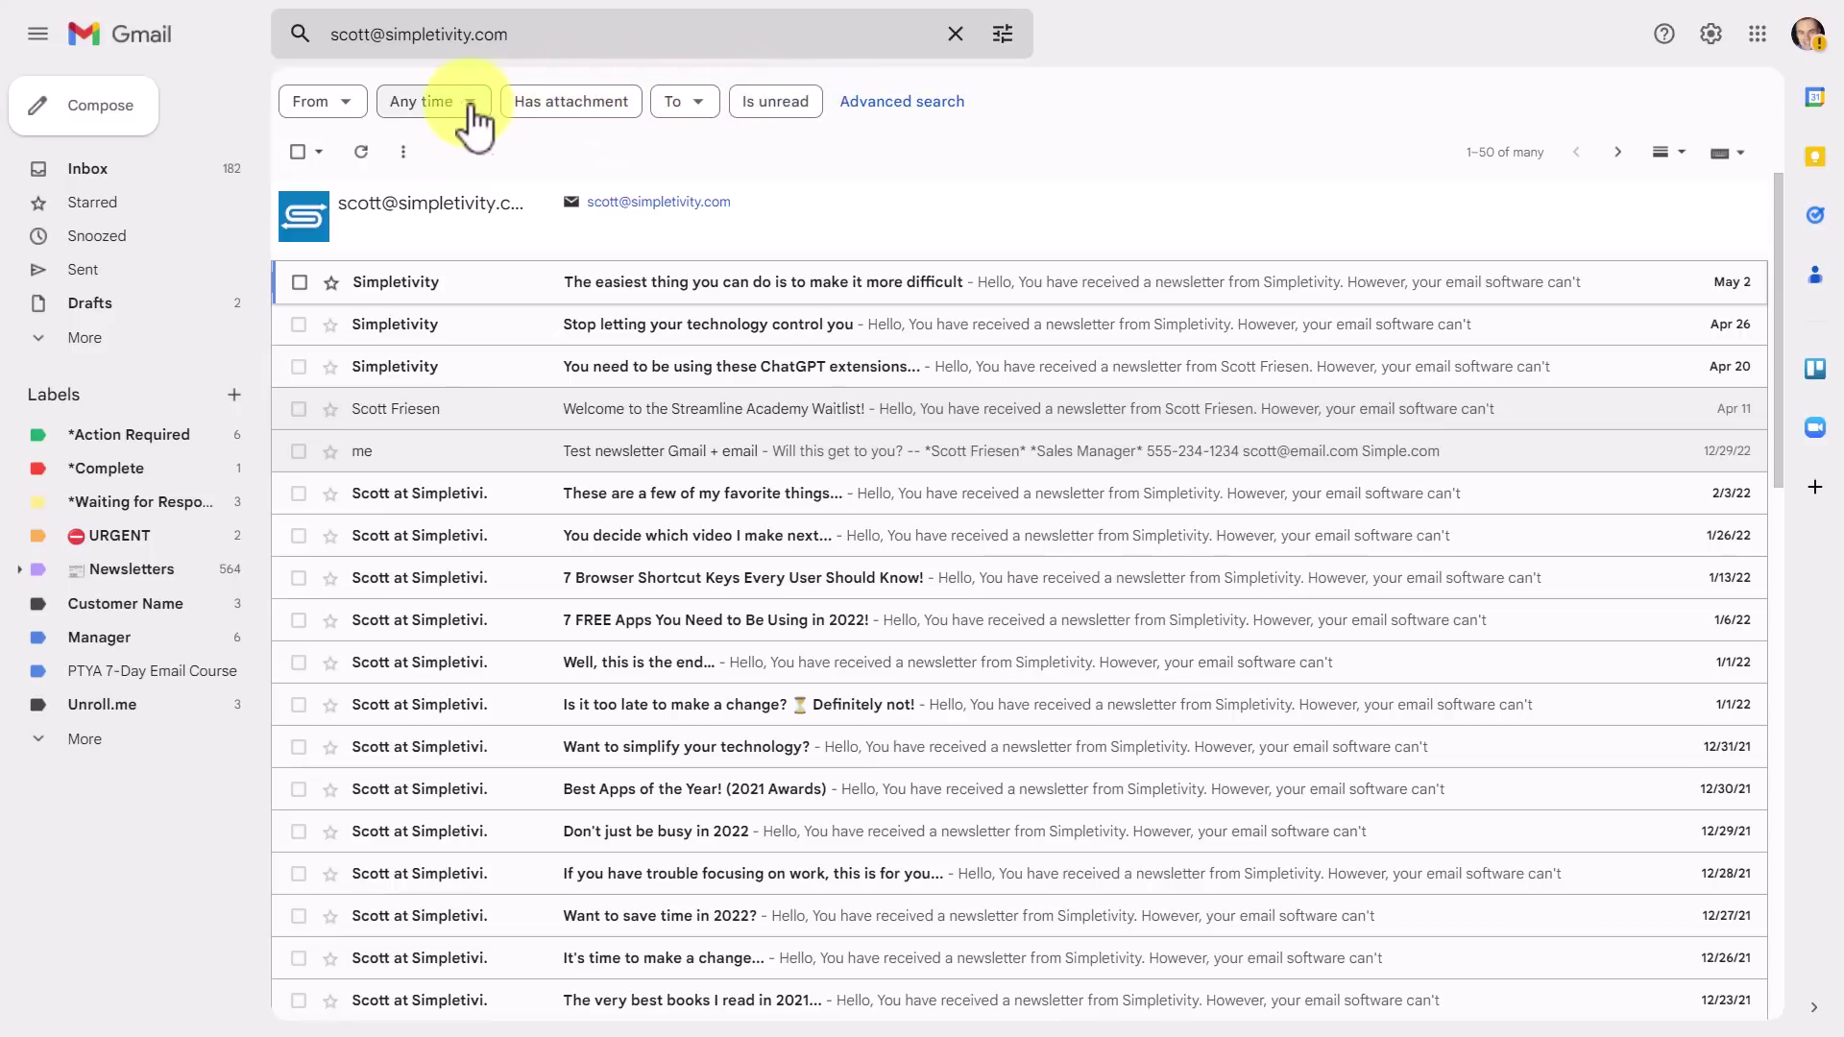
left_click(347, 104)
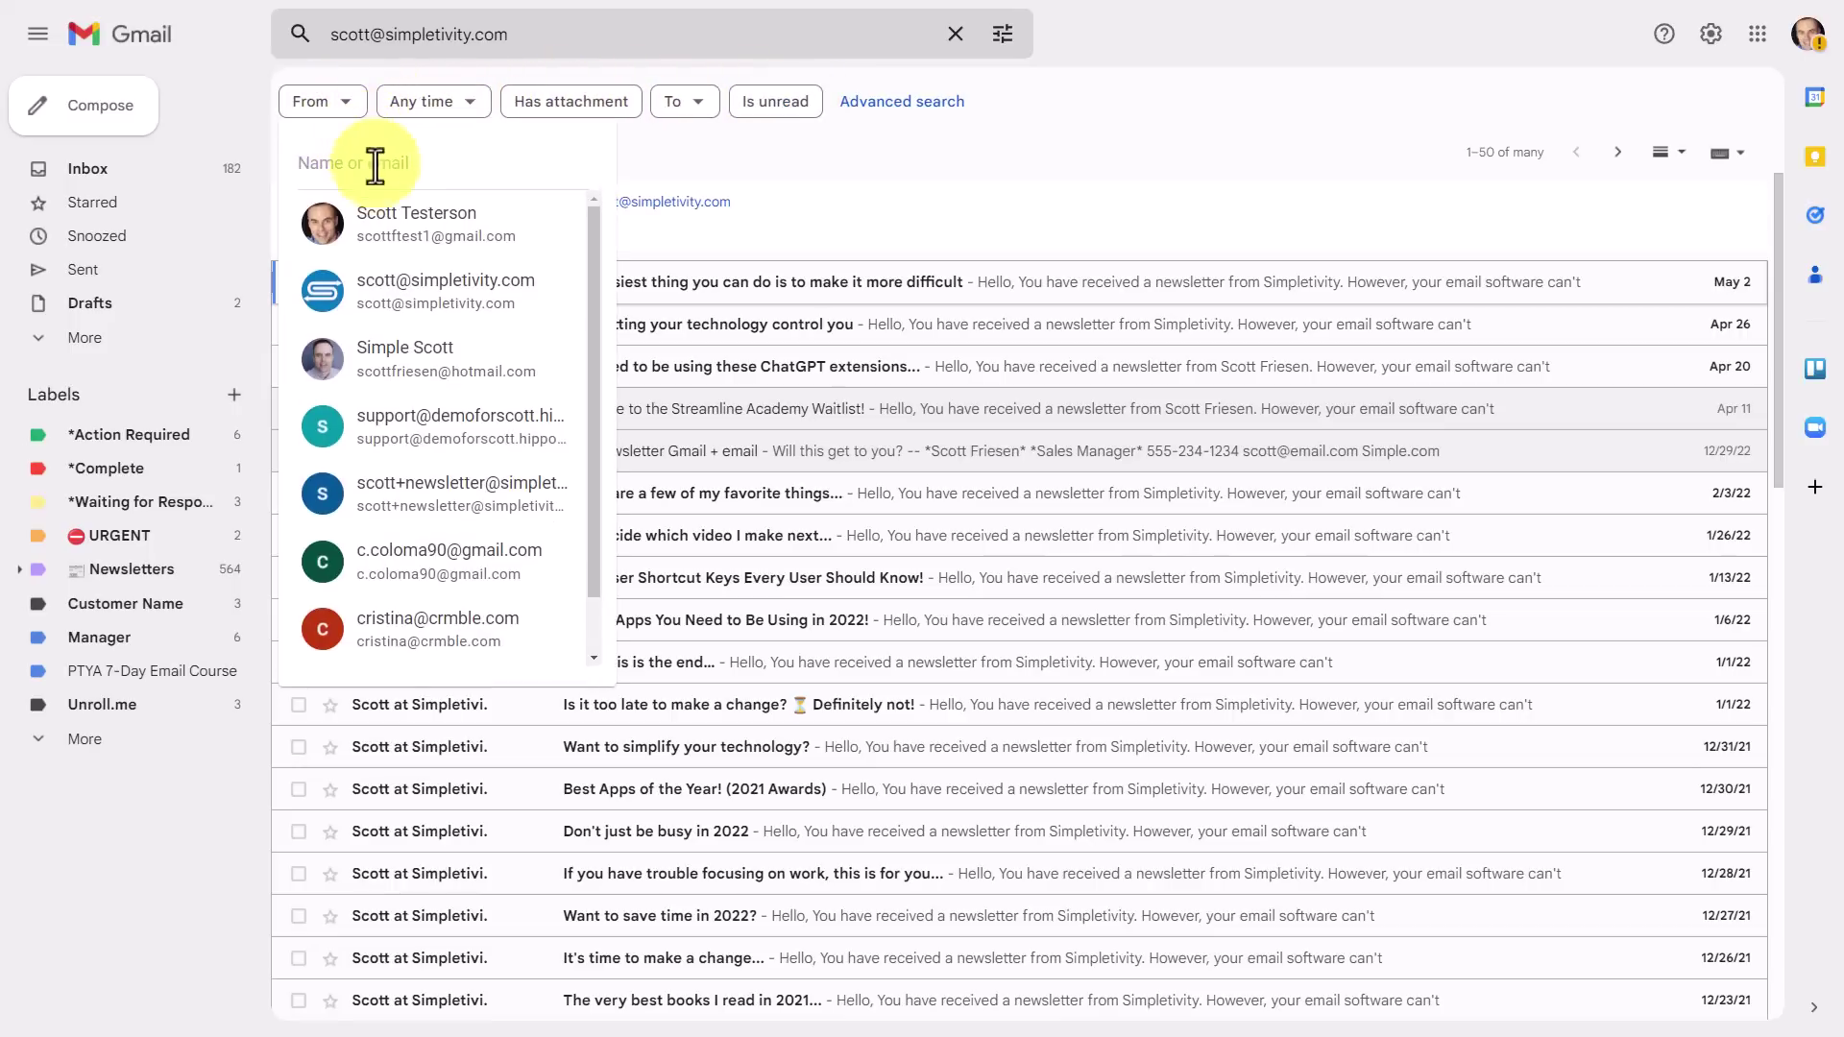
left_click(403, 288)
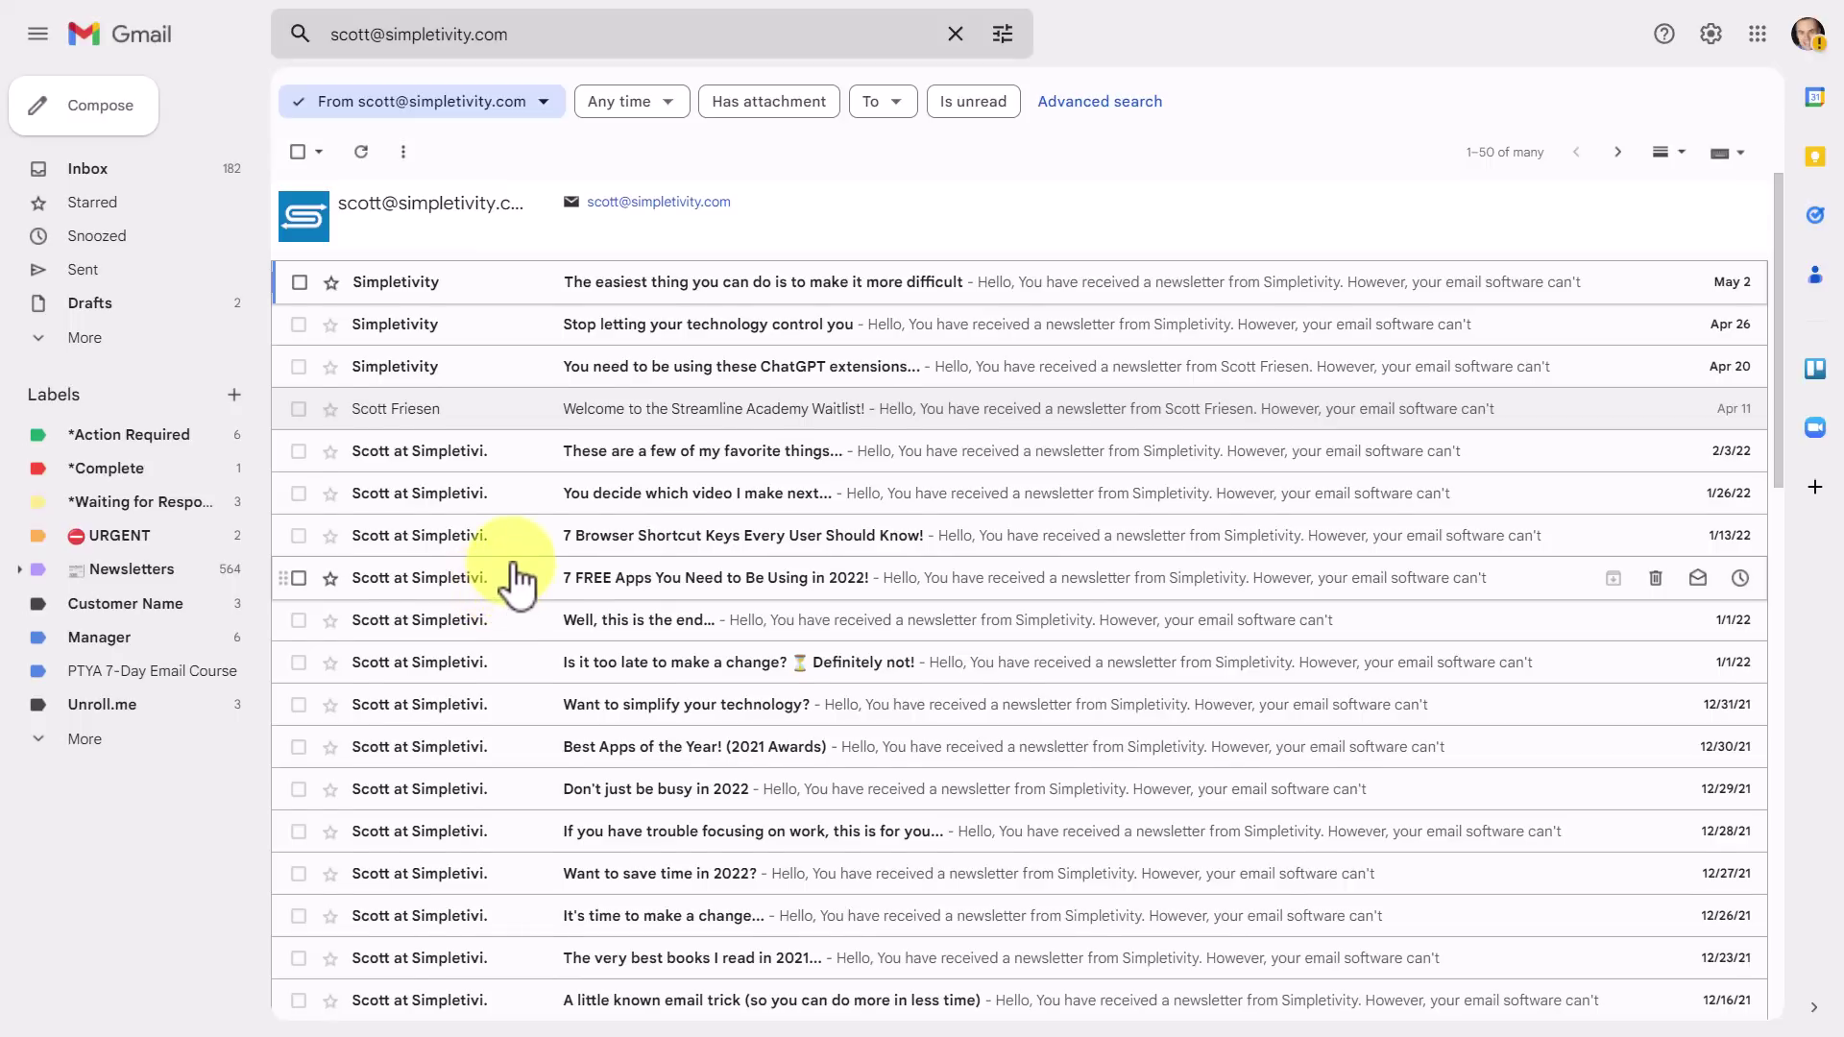
Step: Review the Any time date range options for the sender results, then close them
scroll(501, 585, "down", 3)
scroll(506, 576, "up", 3)
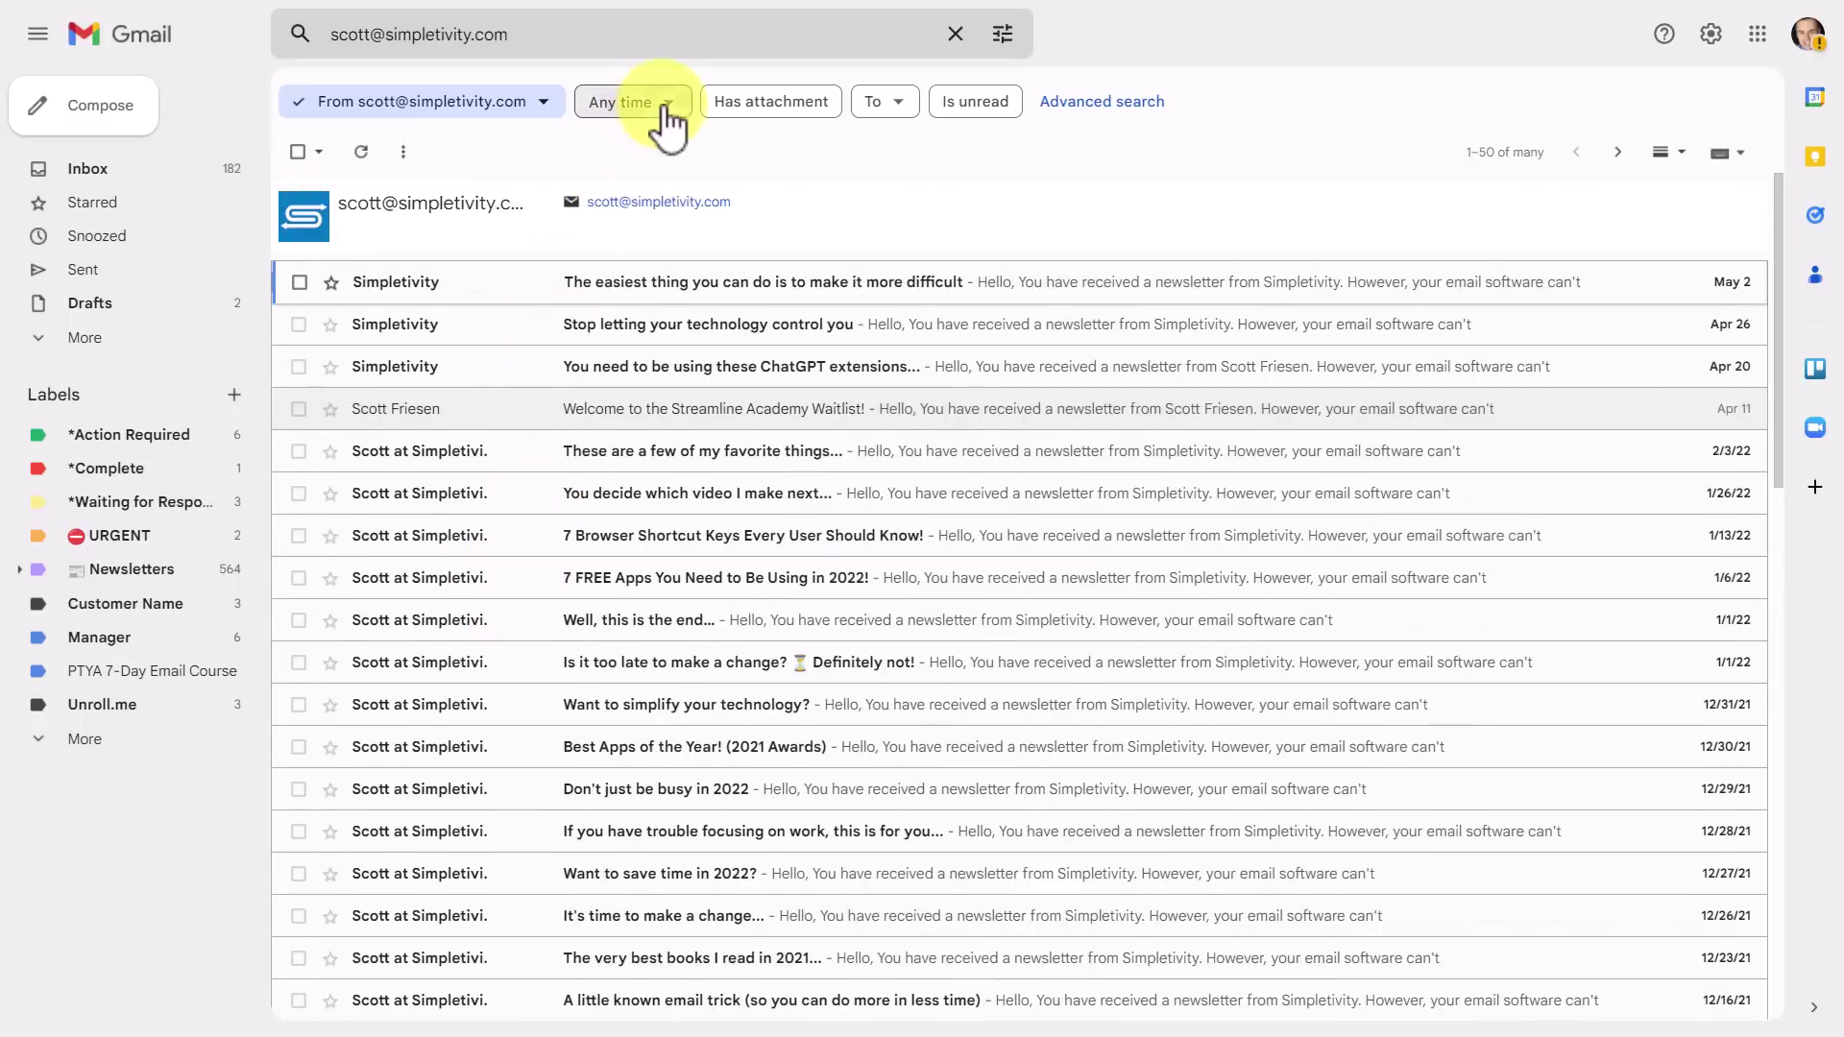
left_click(657, 108)
left_click(917, 163)
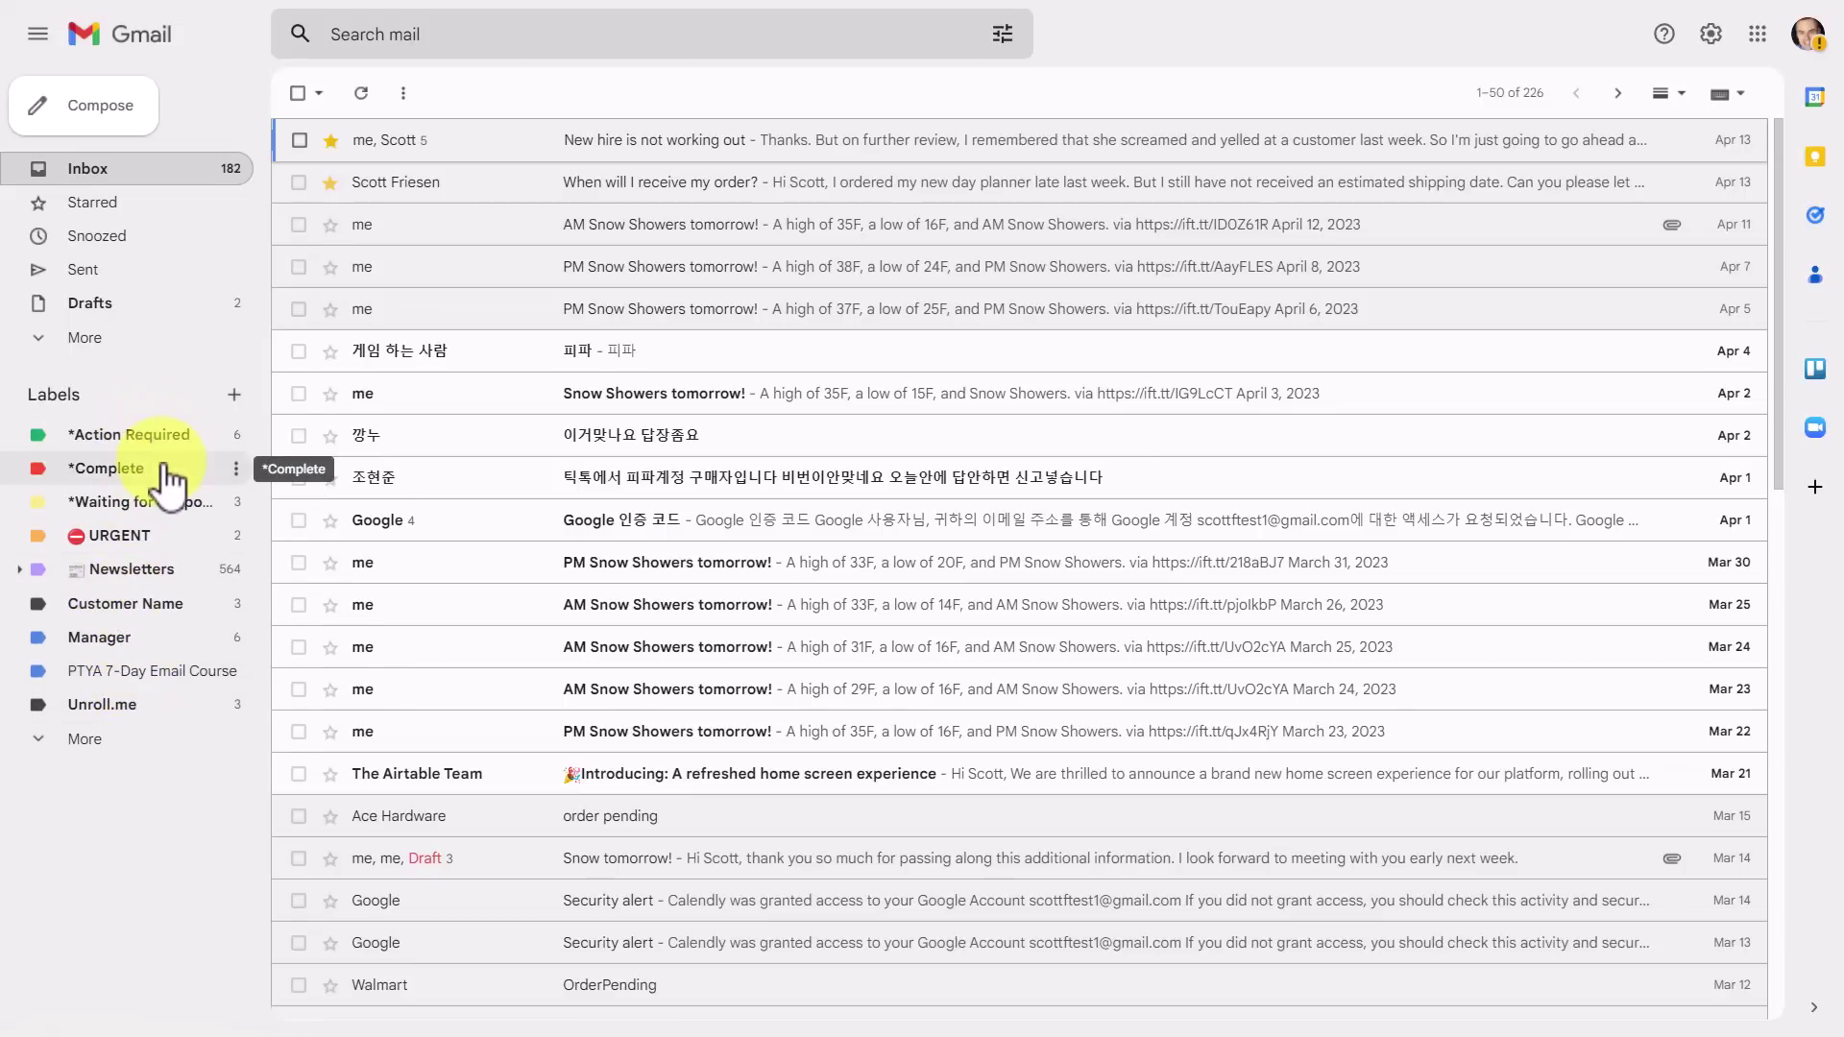
Step: Dismiss a started search, then view the URGENT, Customer Name and Manager labels in turn
left_click(415, 34)
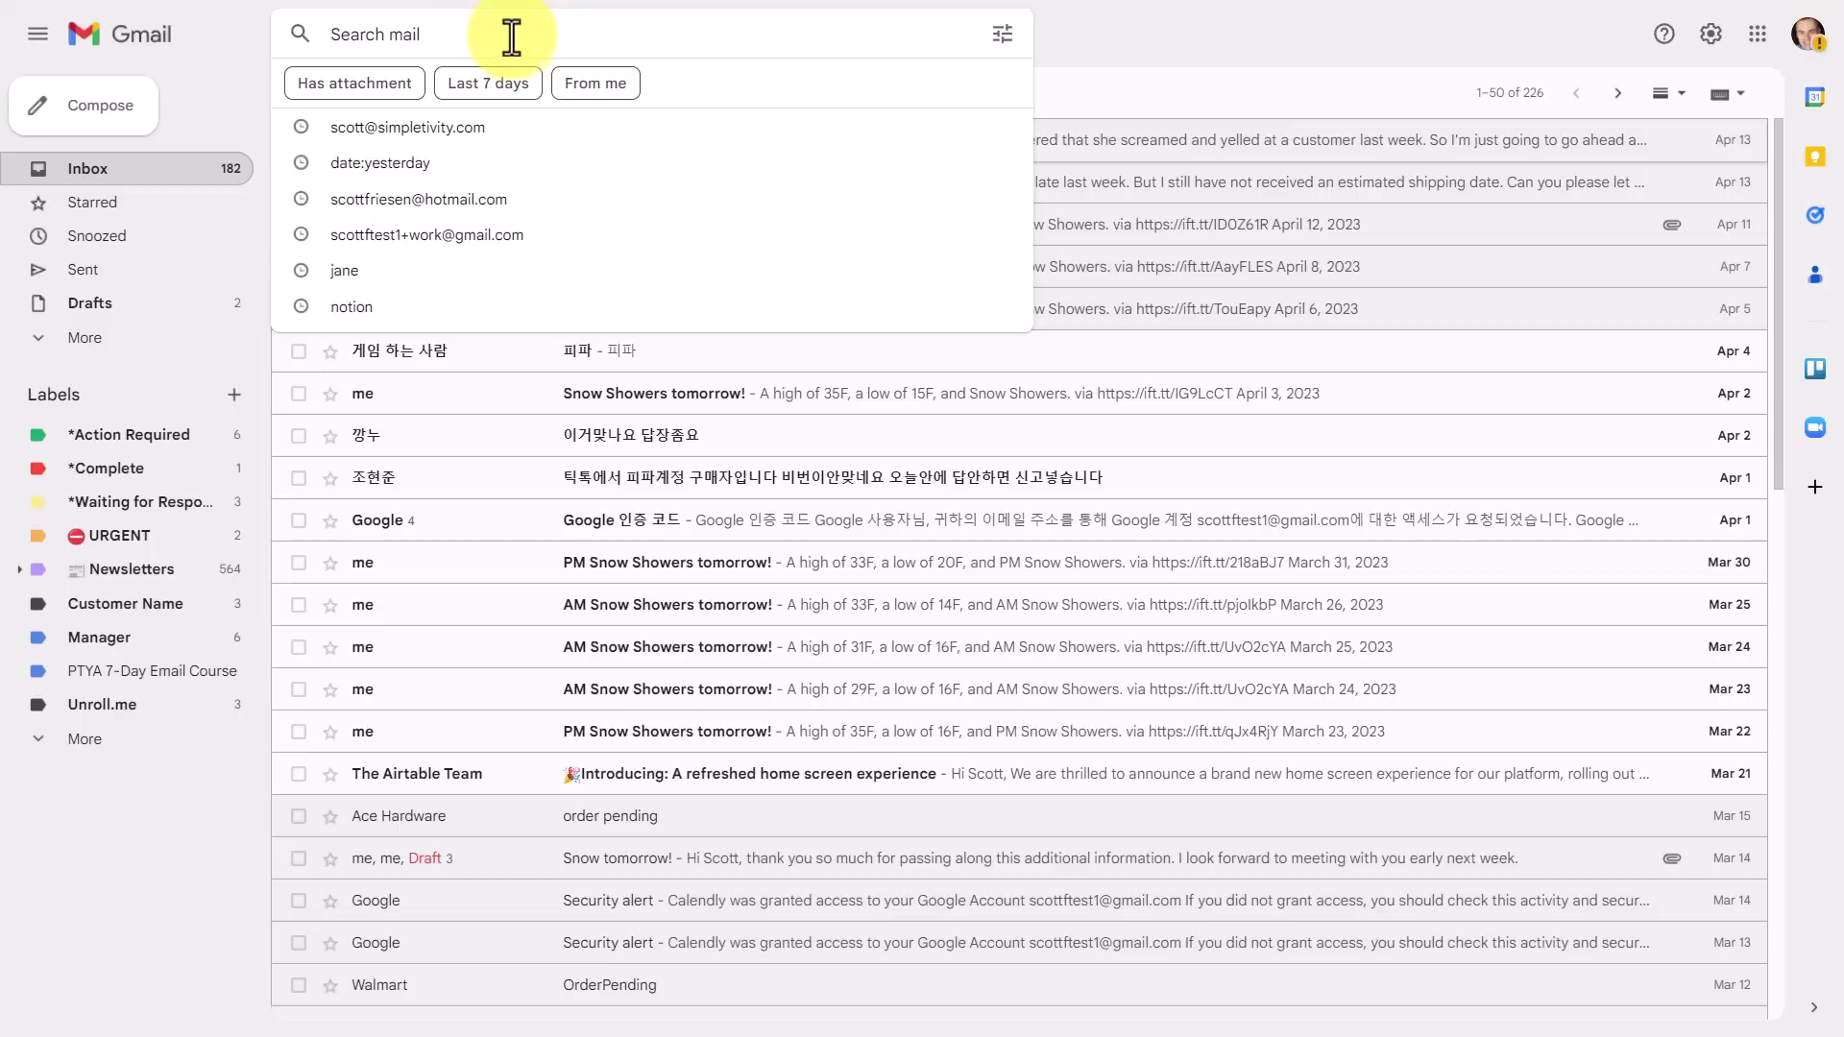
left_click(1082, 53)
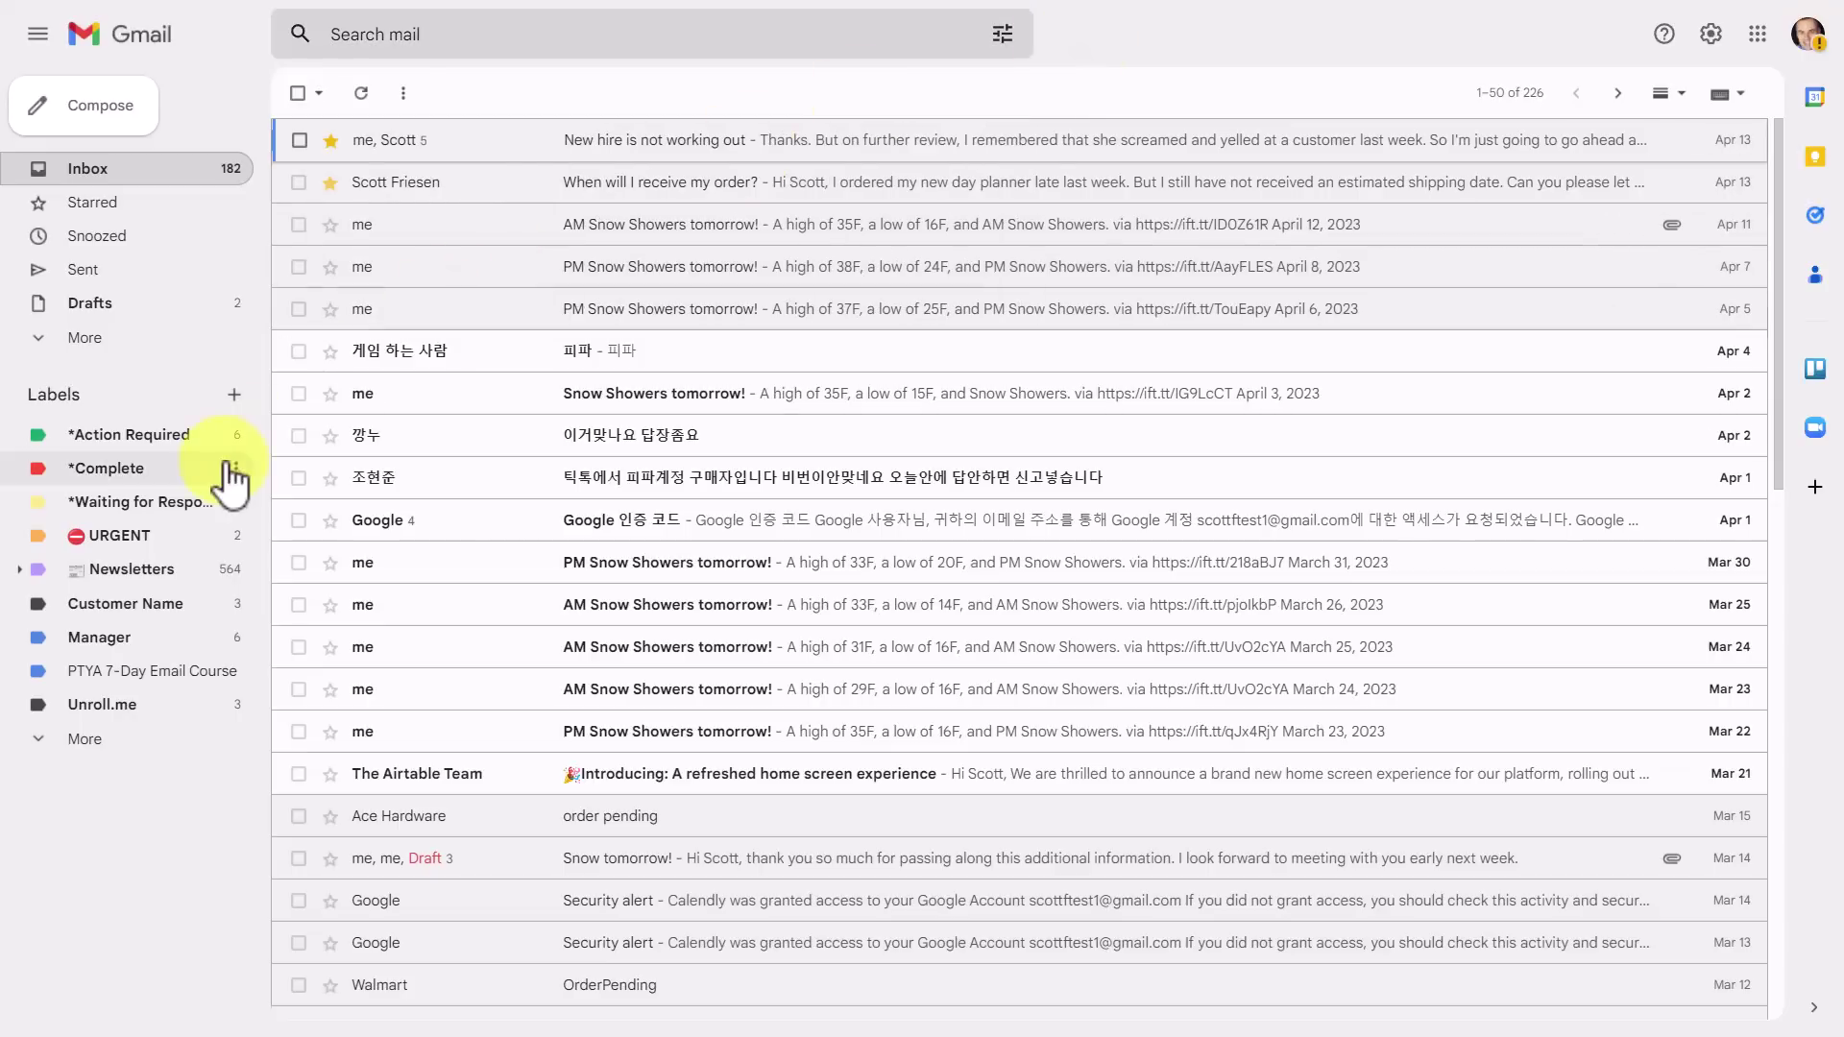
left_click(114, 538)
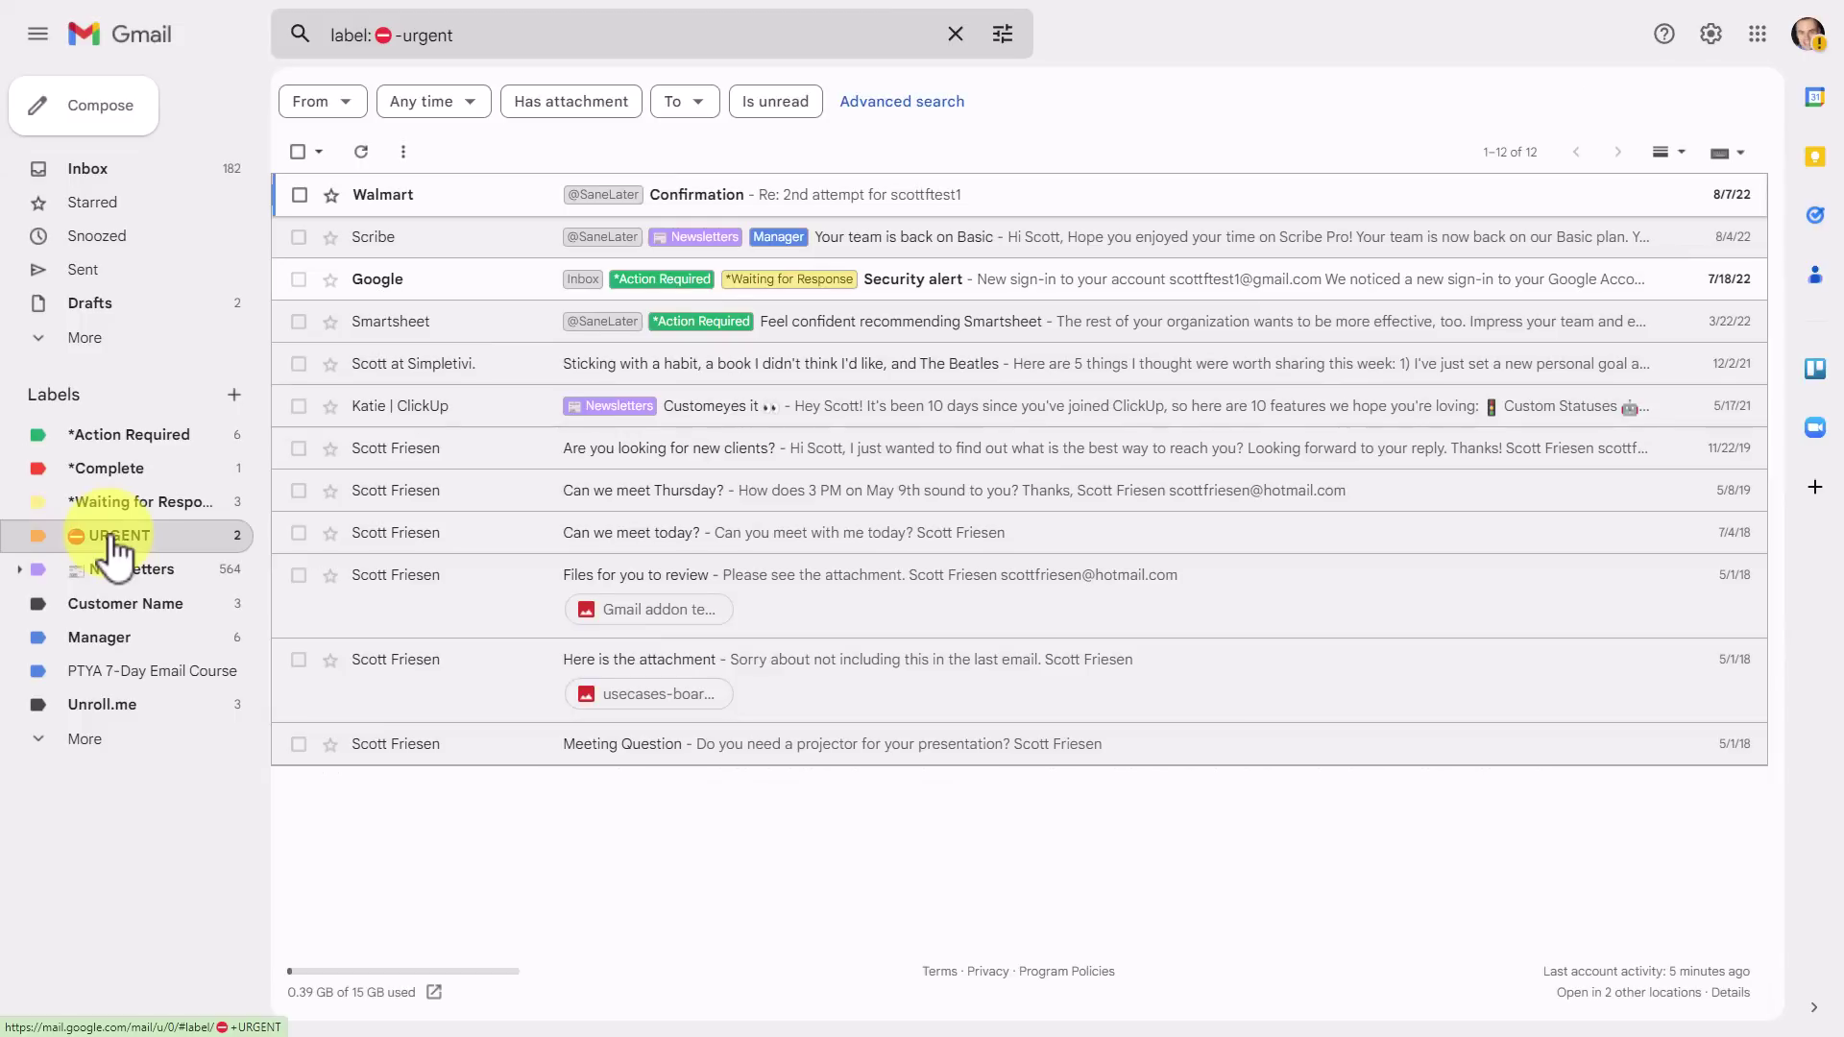
left_click(168, 603)
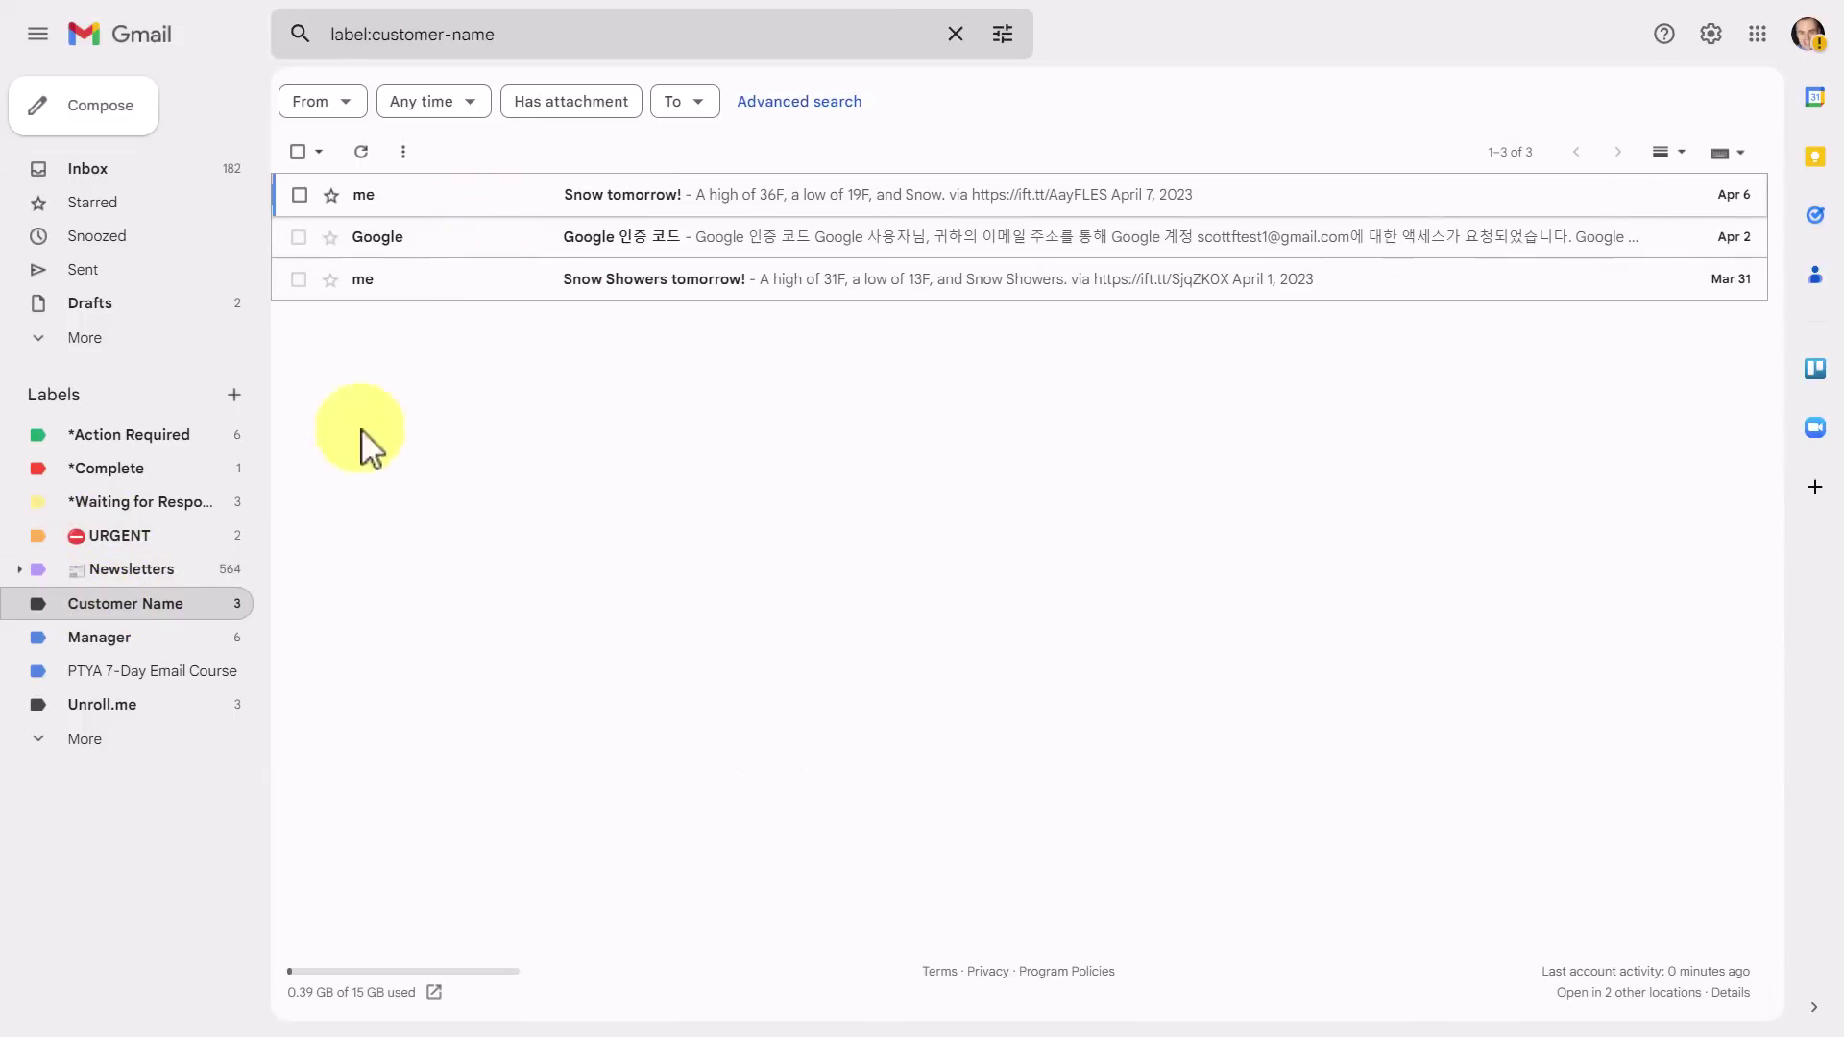
left_click(120, 645)
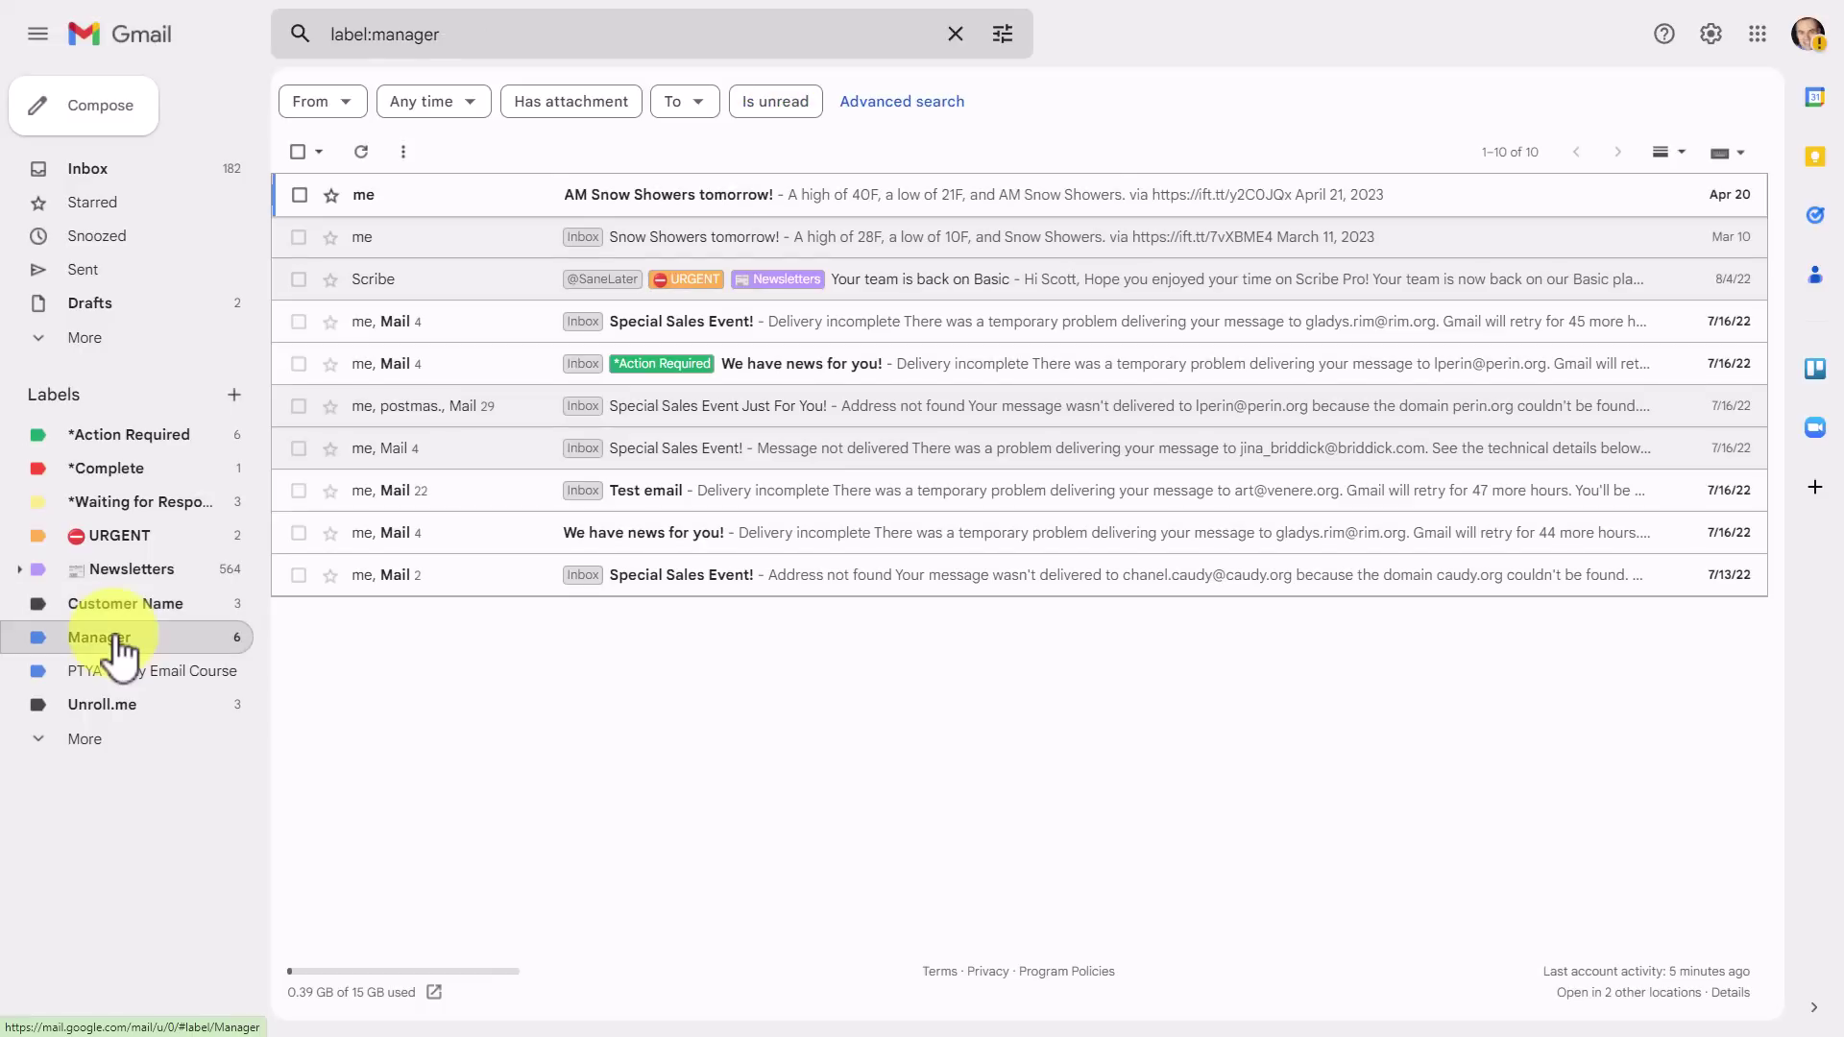
Step: View *Waiting for Response, then rerun the 'request' search limited to messages with attachments
left_click(129, 507)
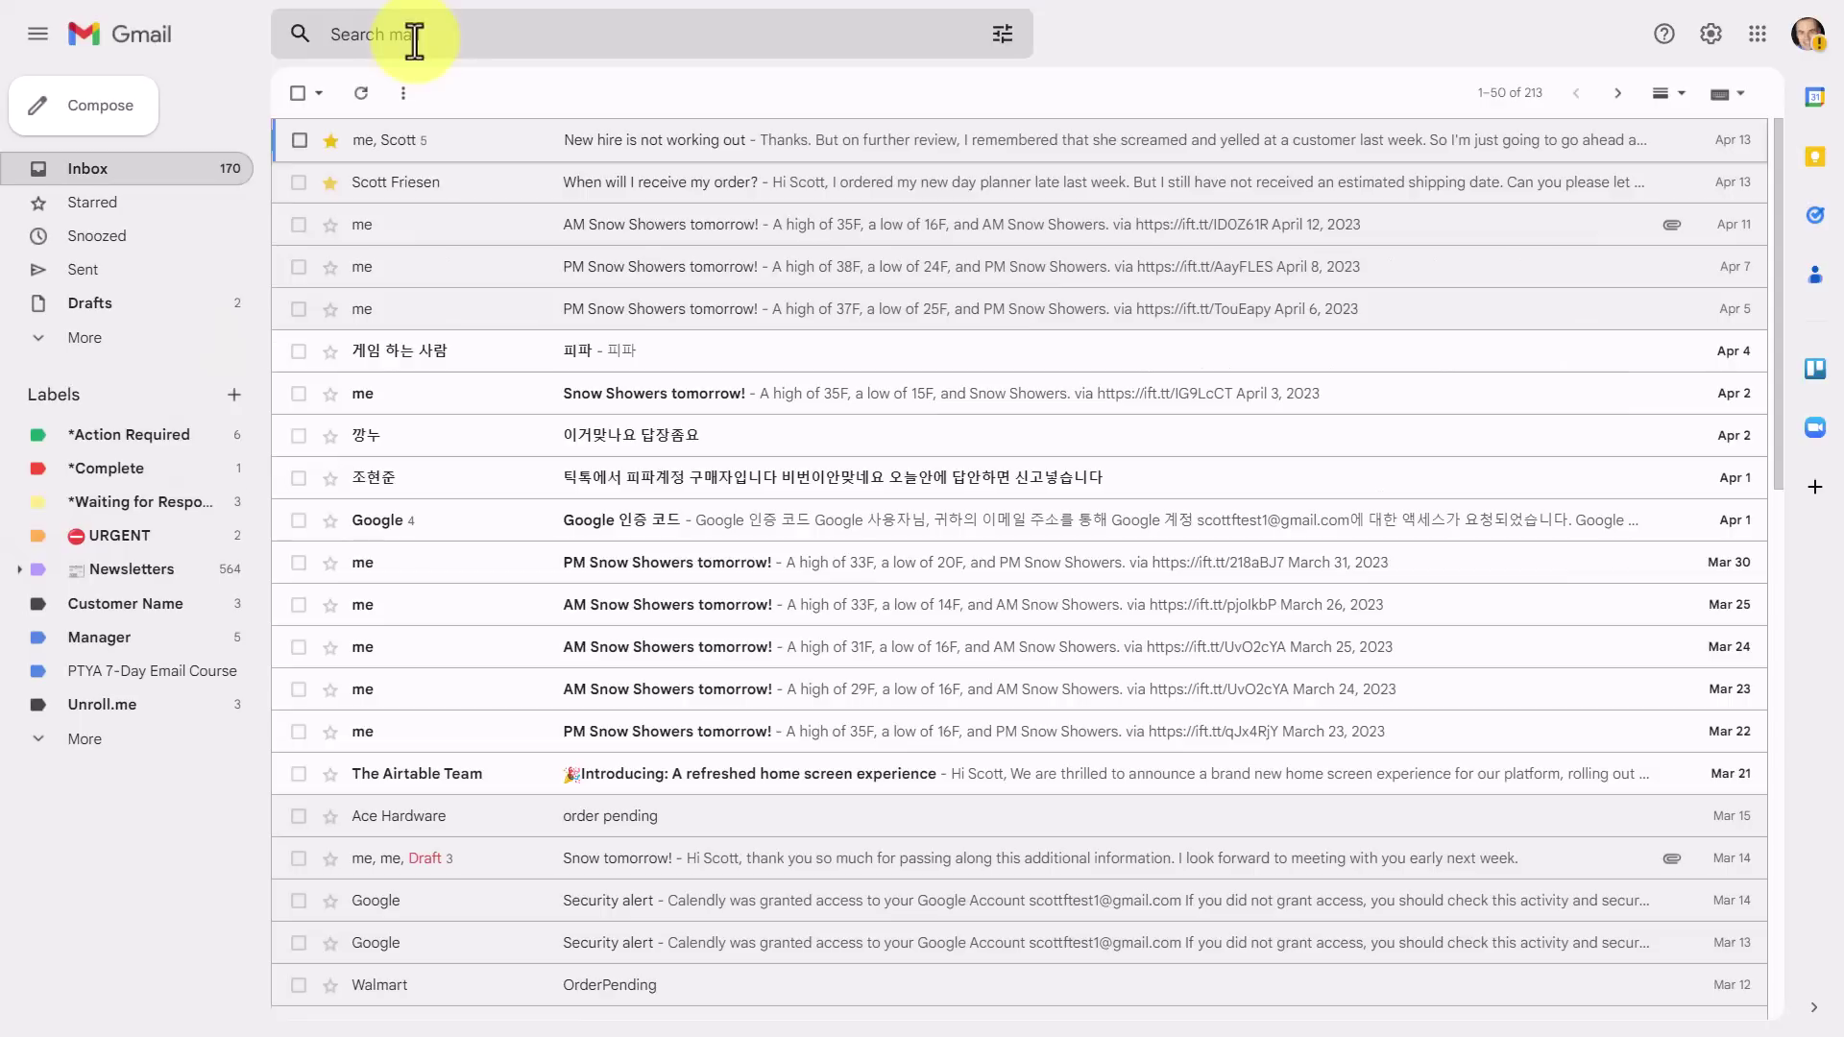
left_click(416, 39)
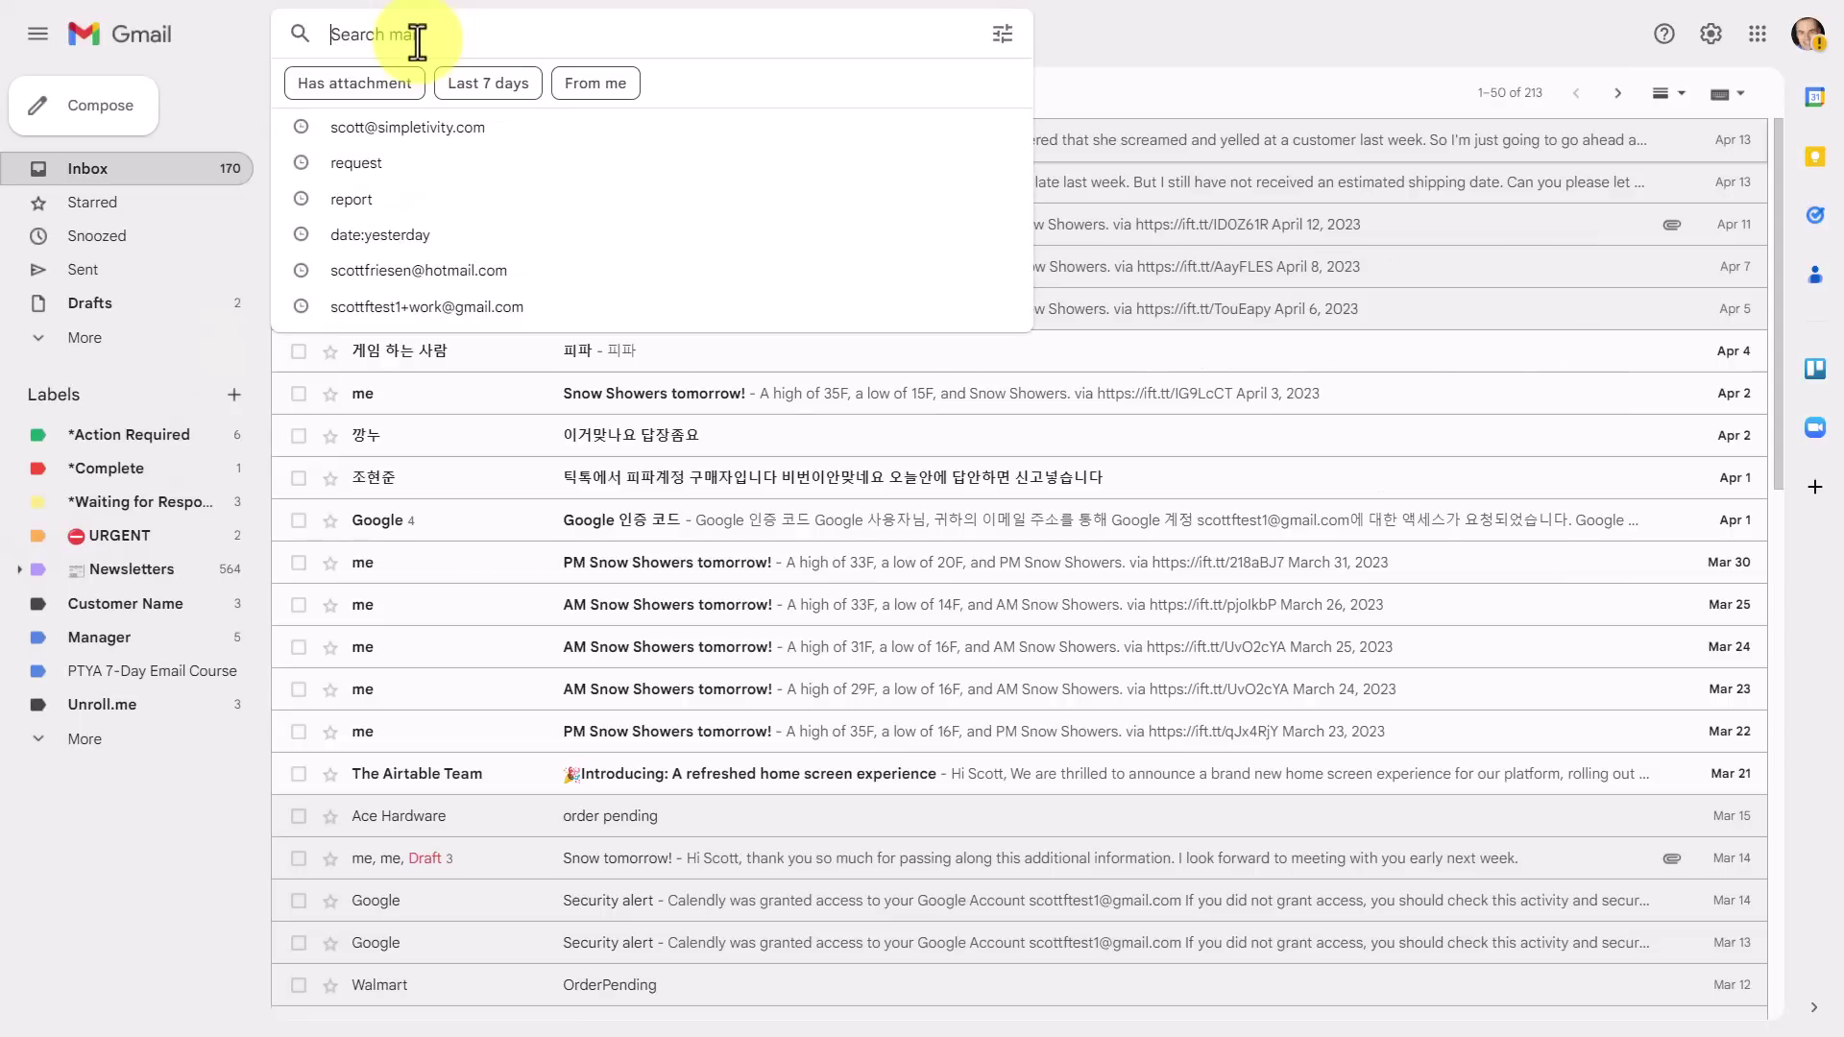
left_click(399, 169)
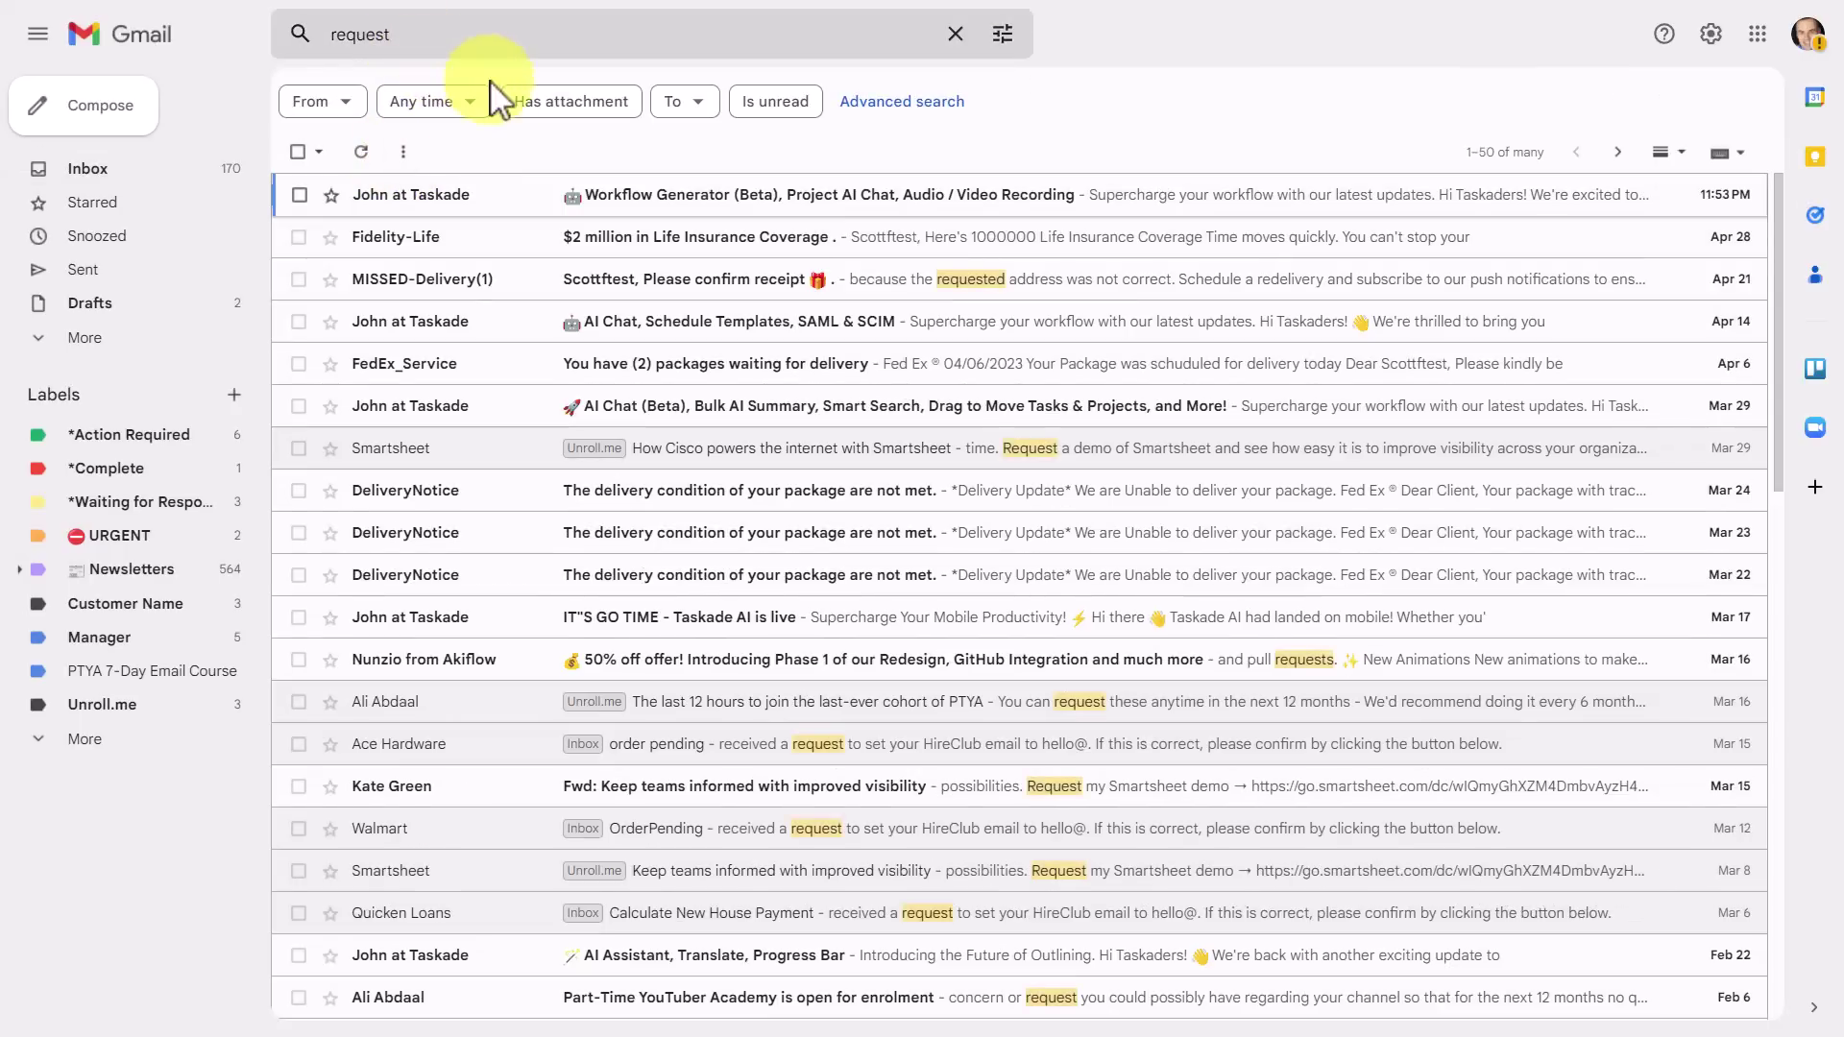
left_click(581, 105)
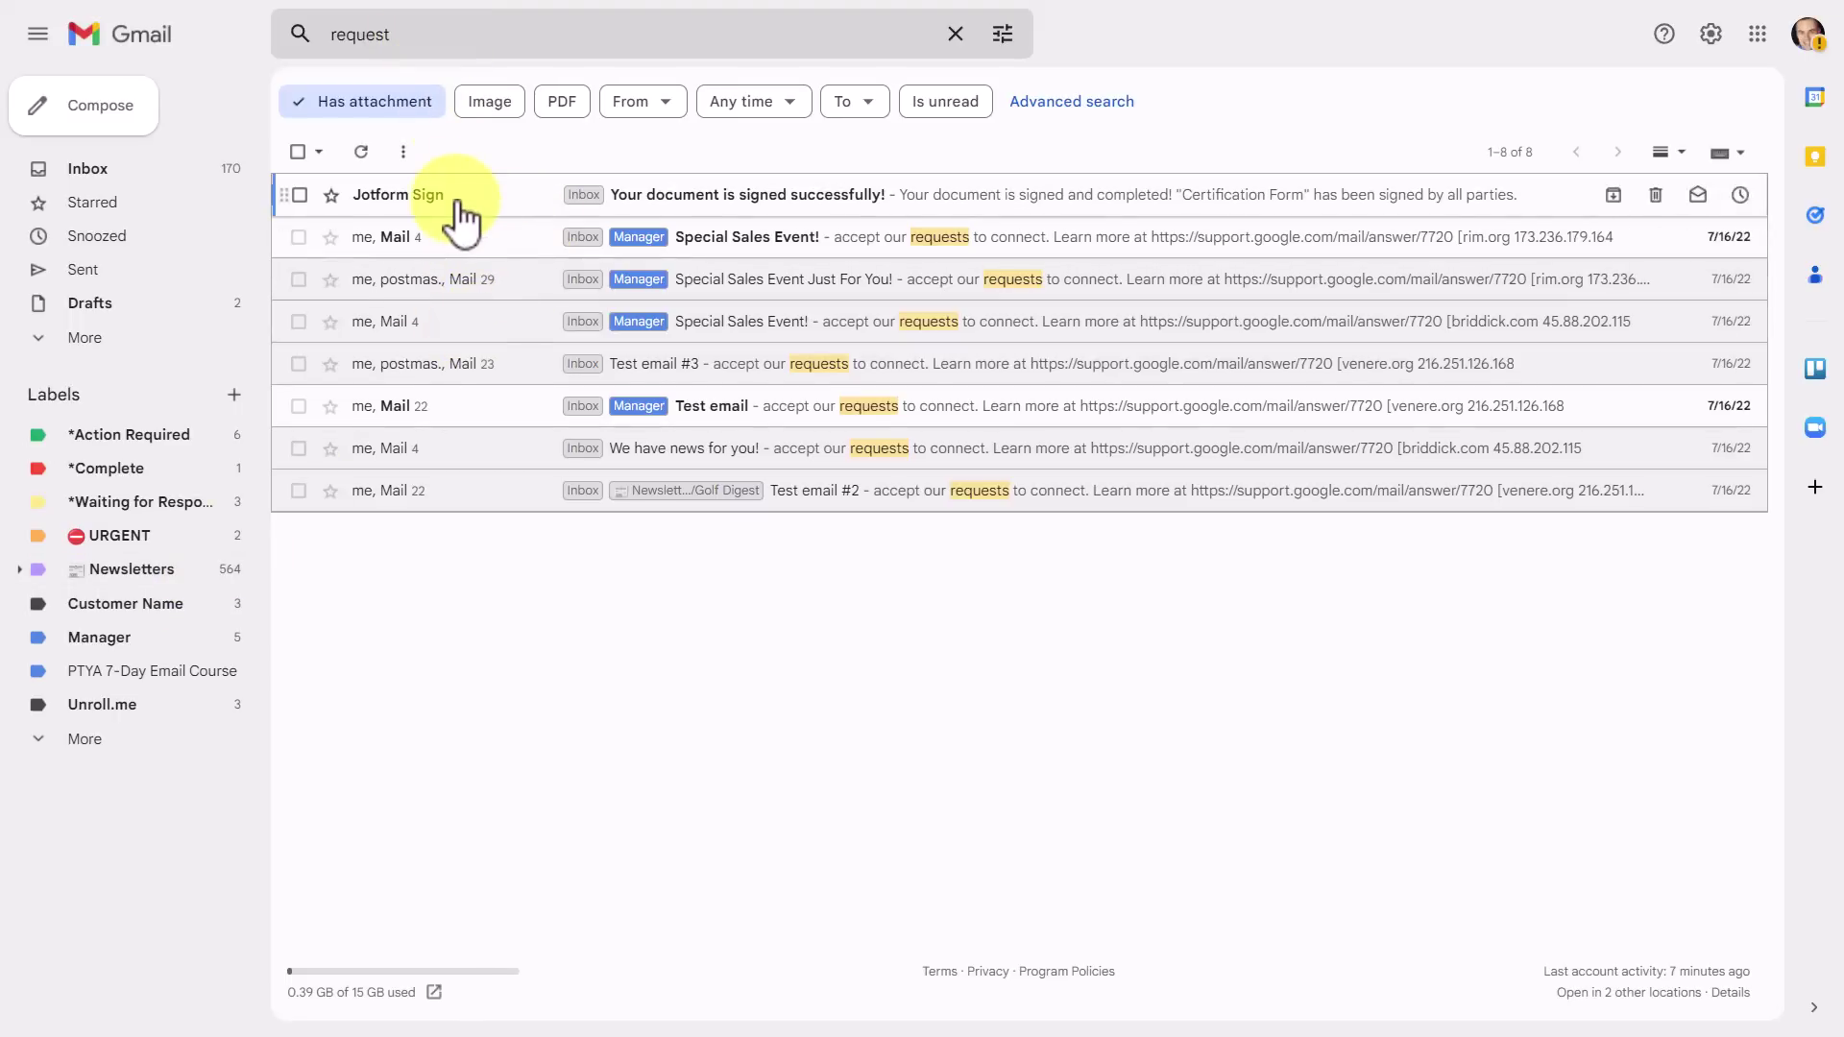
Step: Clear the search term and return to the full inbox
left_click(955, 34)
left_click(1206, 144)
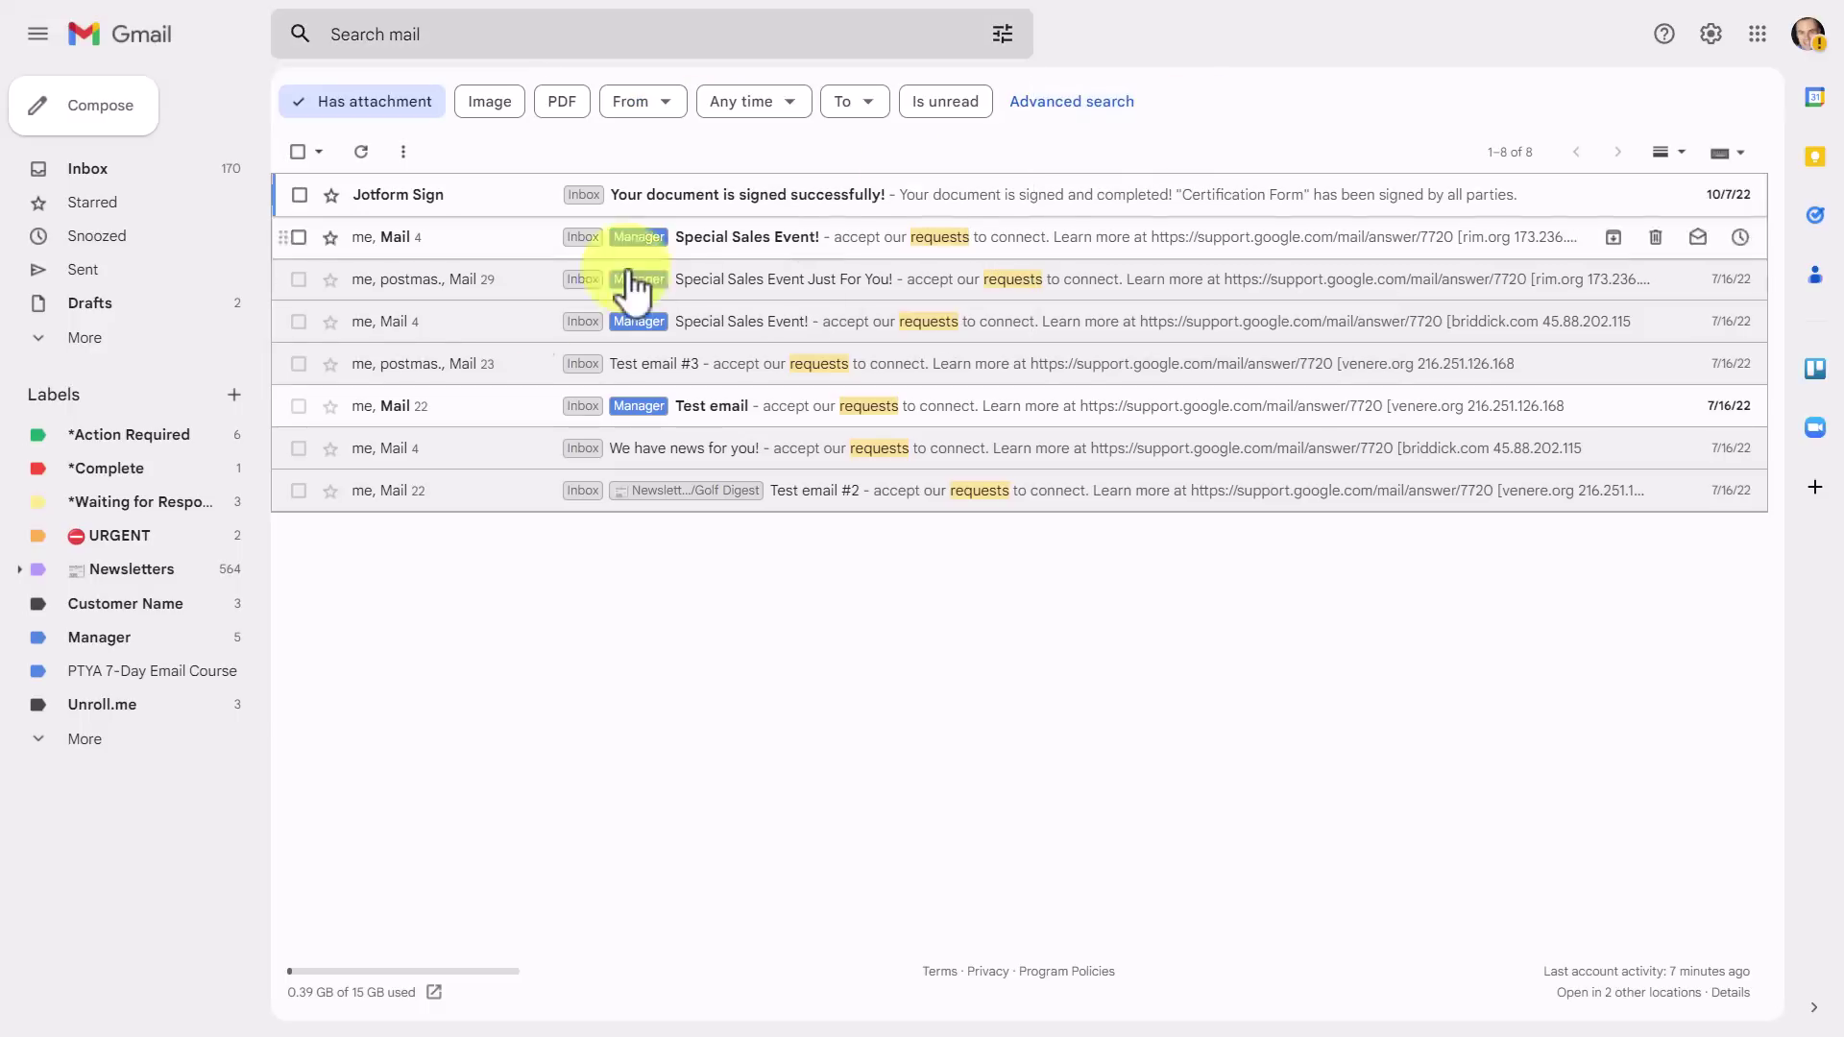
left_click(152, 177)
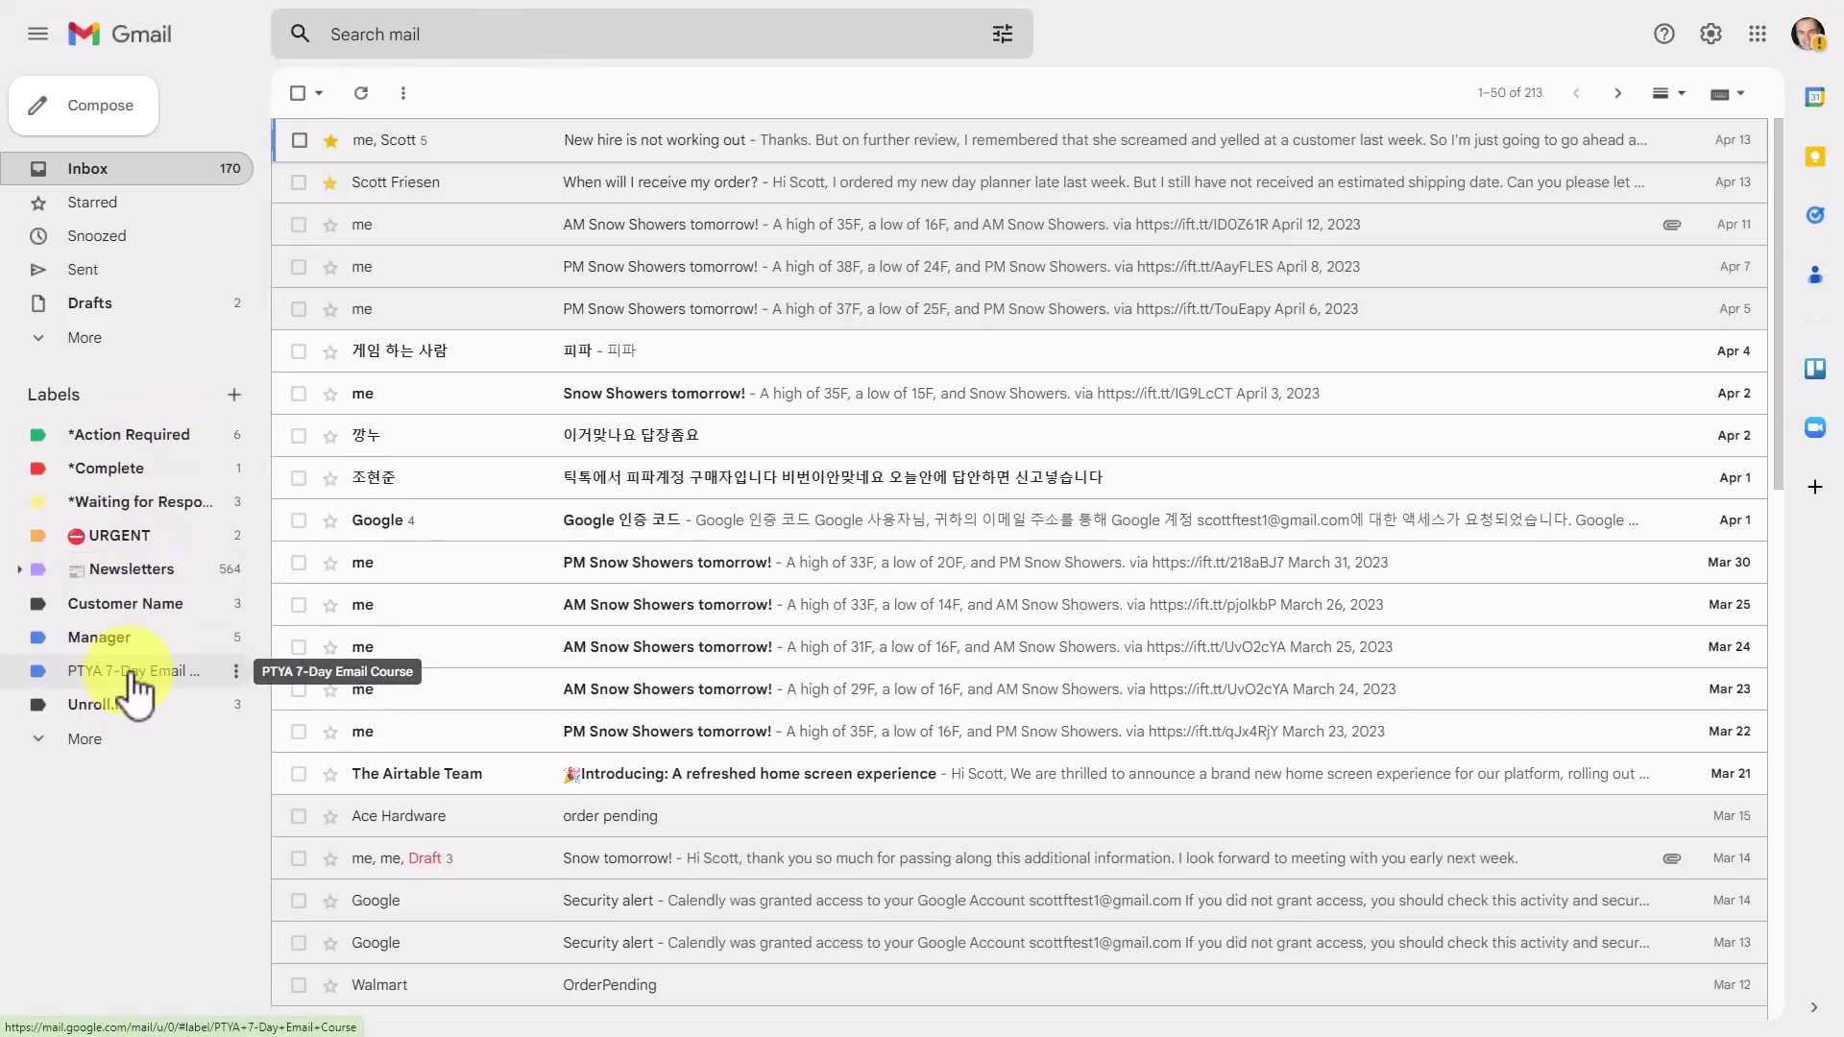
Step: View the seven PTYA 7-Day Email Course messages twice, returning to the inbox each time
left_click(135, 672)
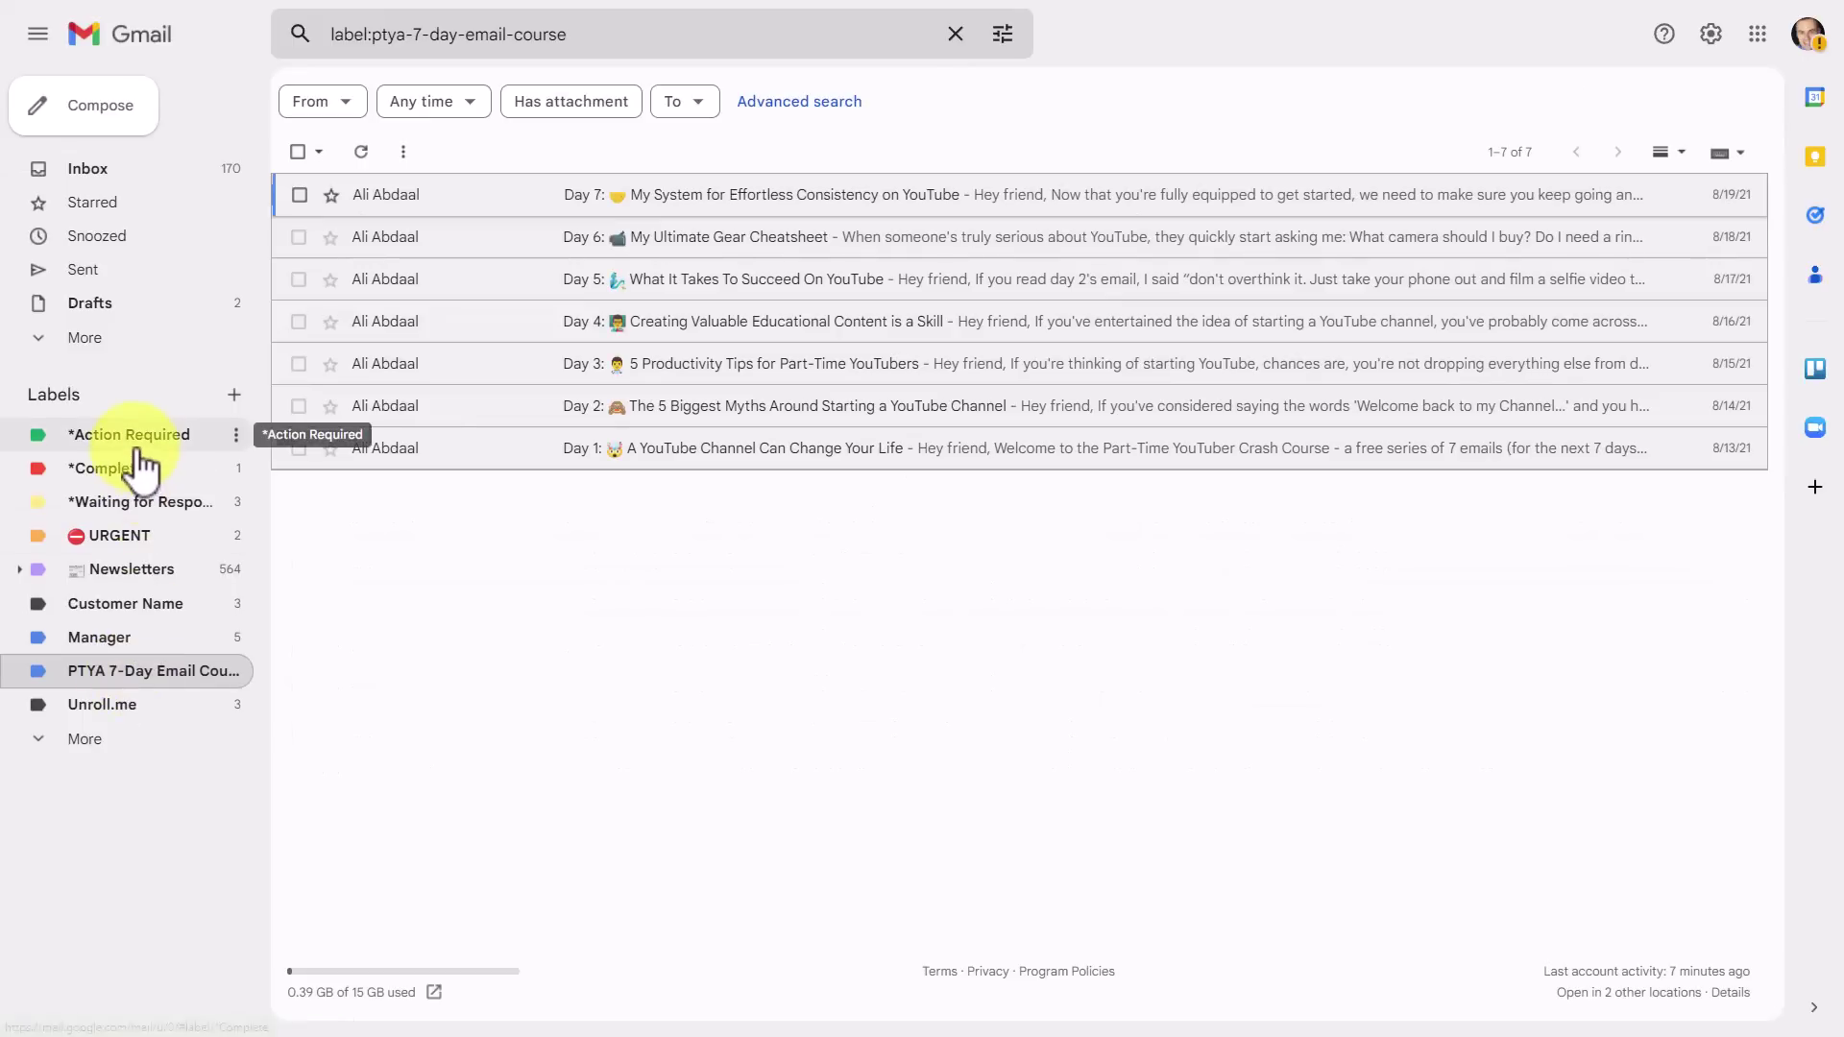
left_click(115, 175)
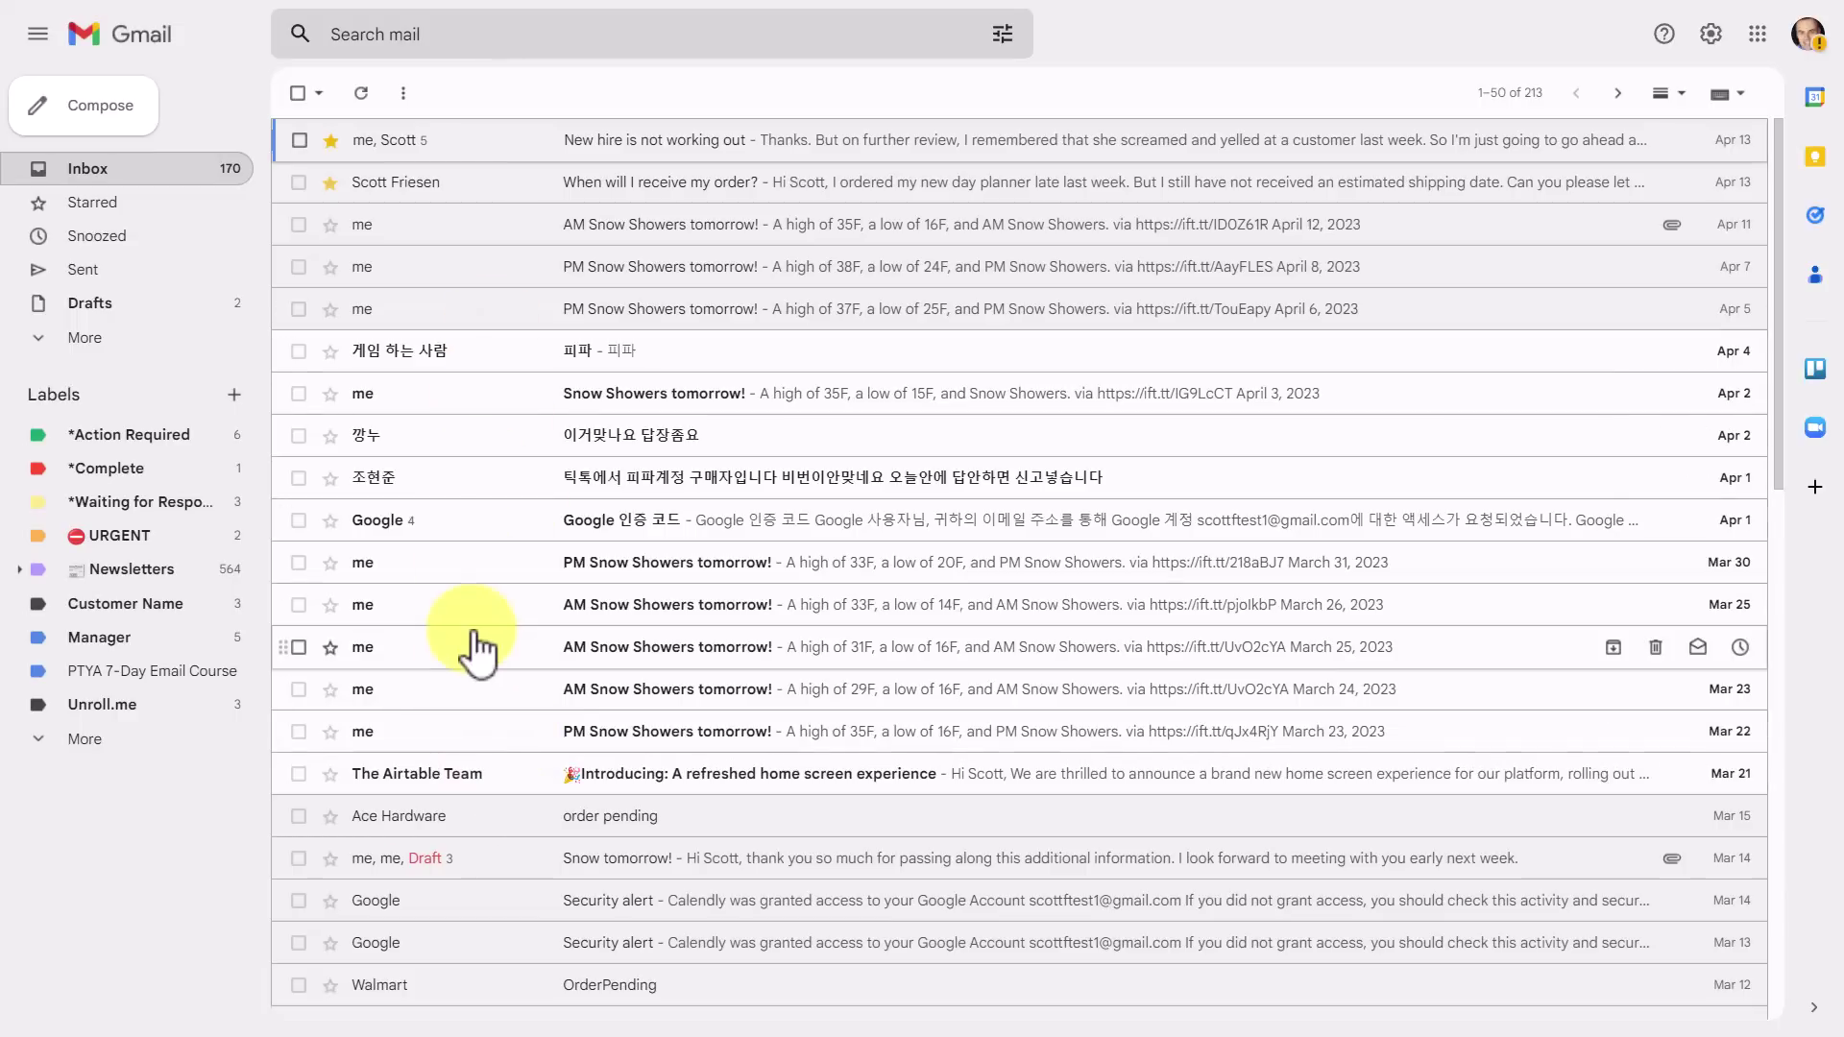
left_click(112, 672)
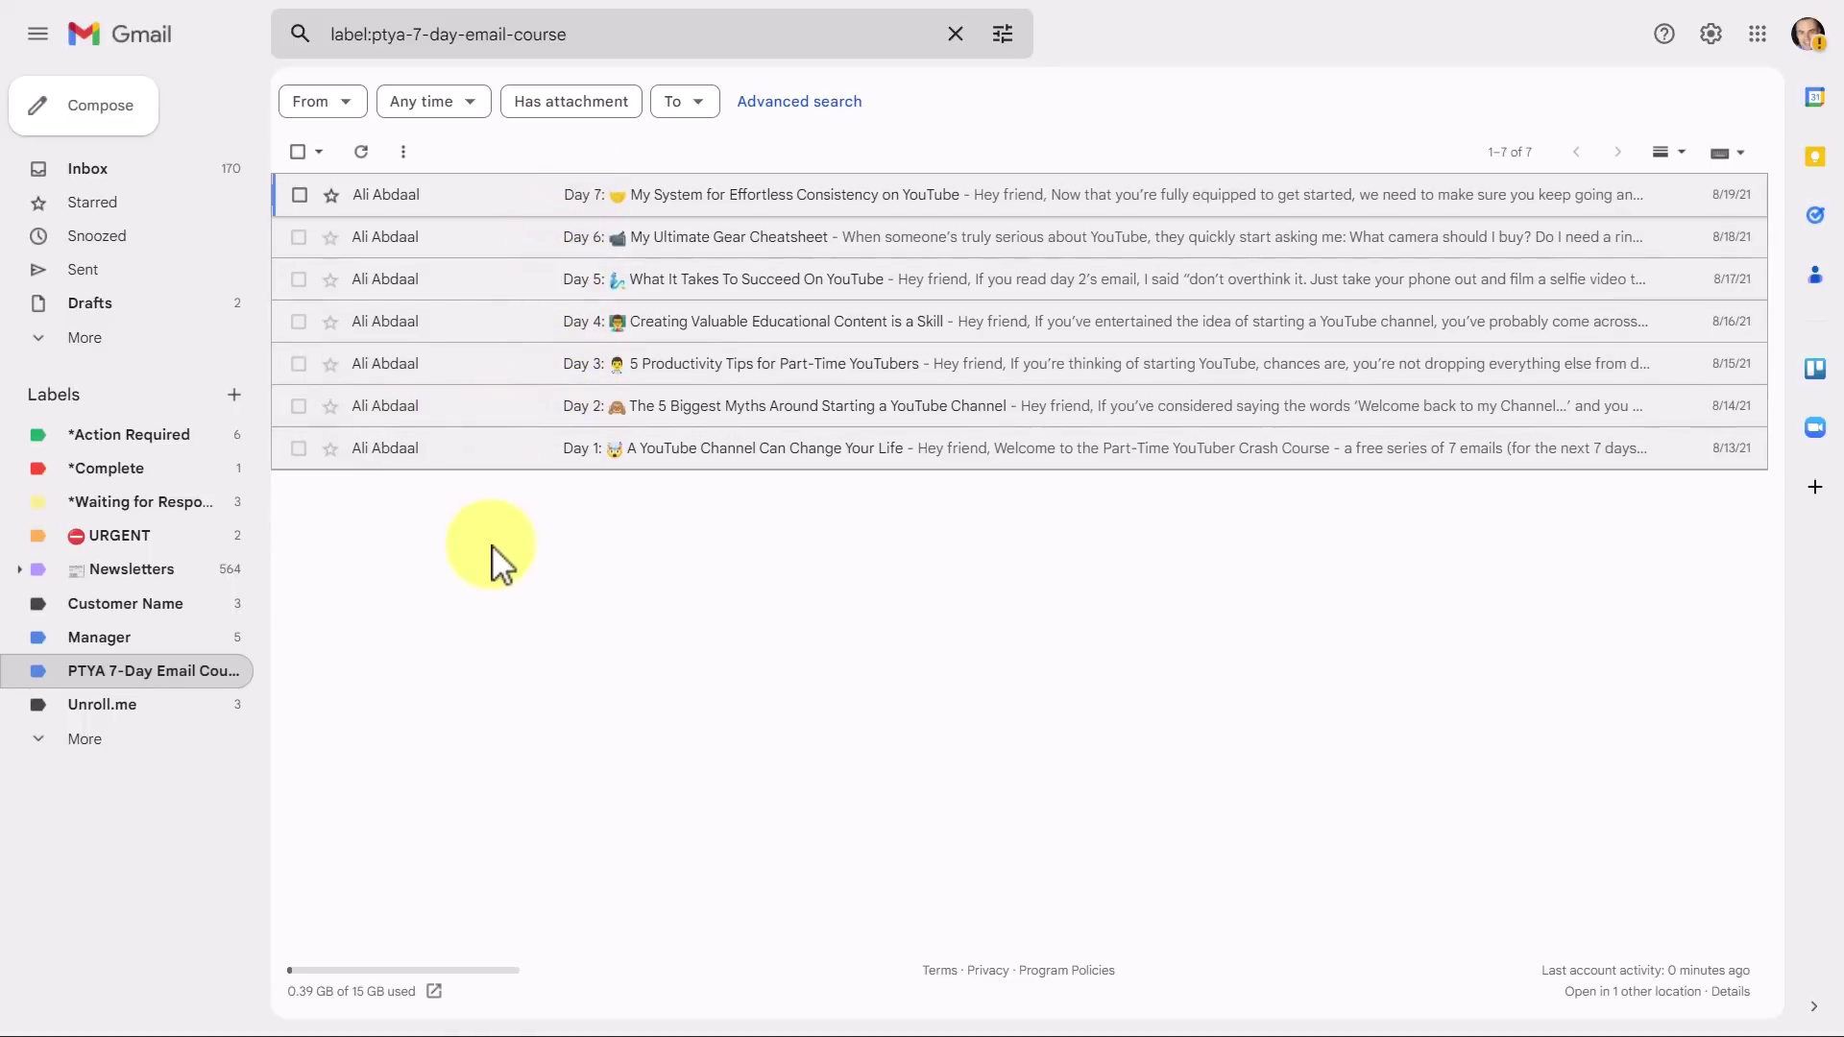
left_click(87, 171)
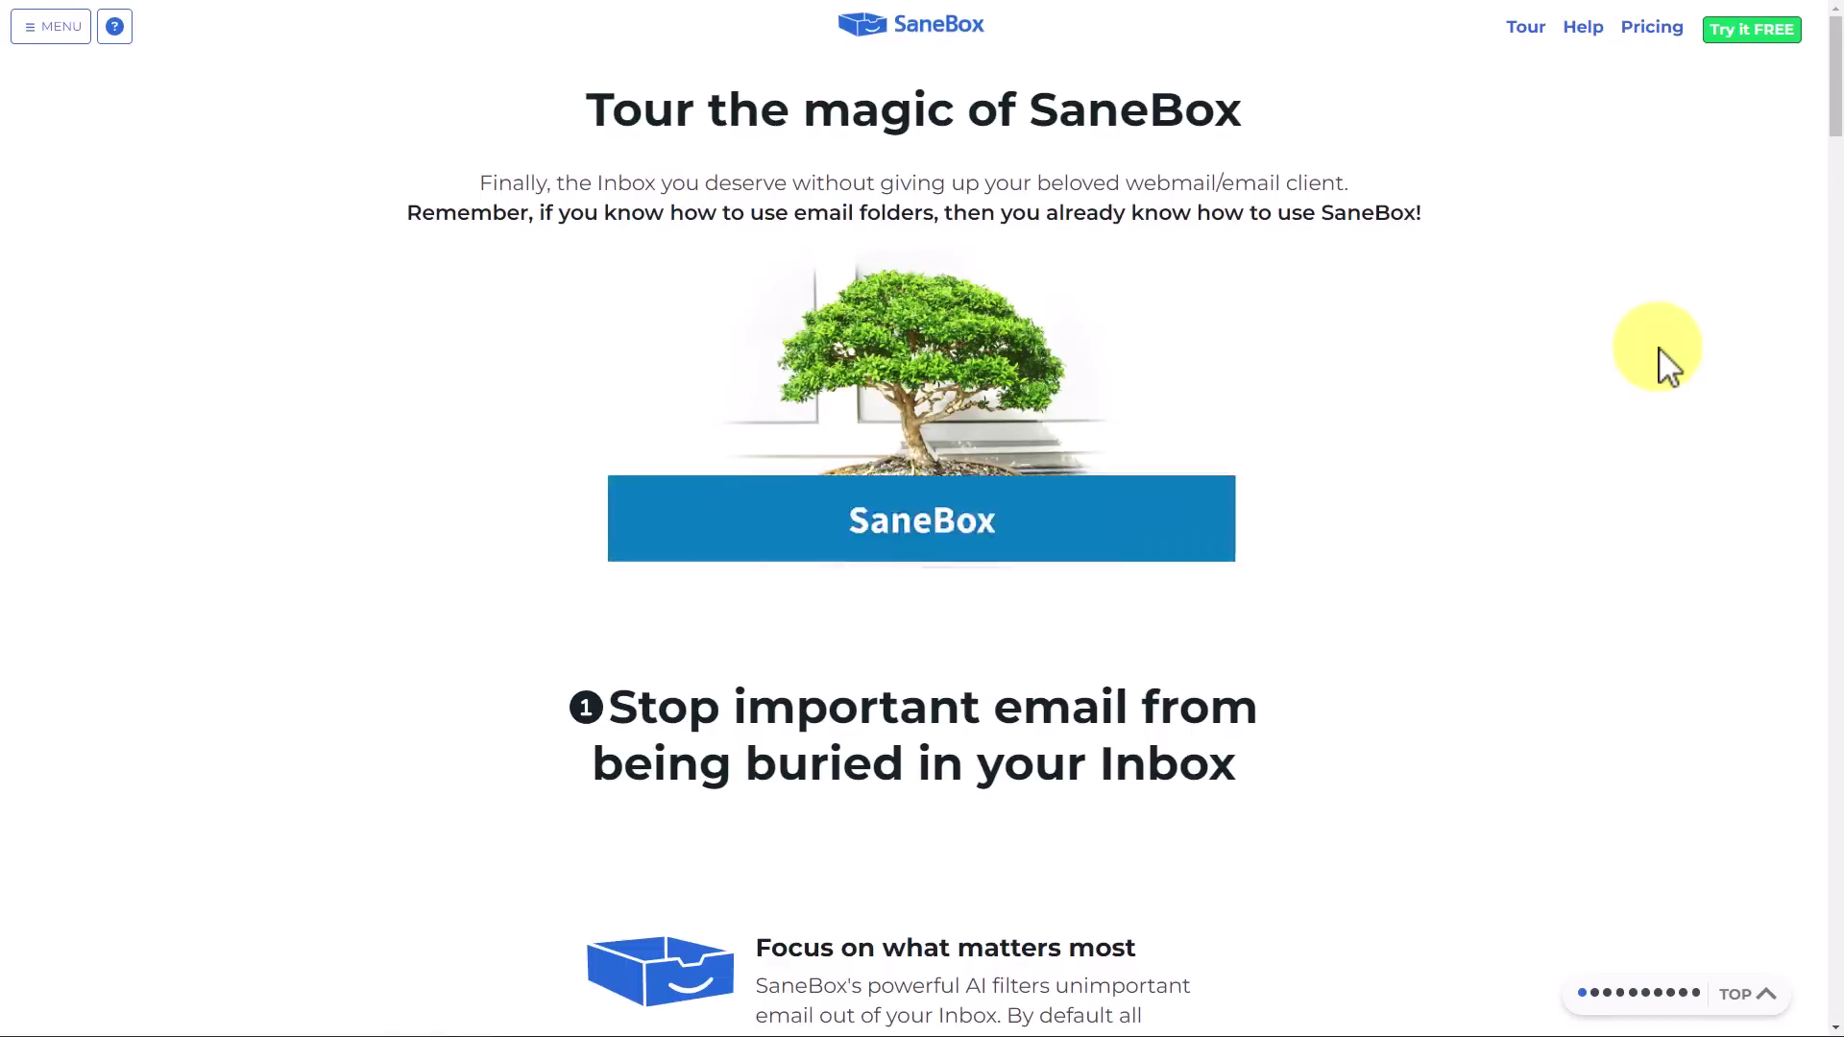
Step: Scroll the SaneBox tour down to the folder cards for distractions, newsletters and CC'd emails
scroll(1657, 347, "down", 2)
scroll(1657, 348, "down", 4)
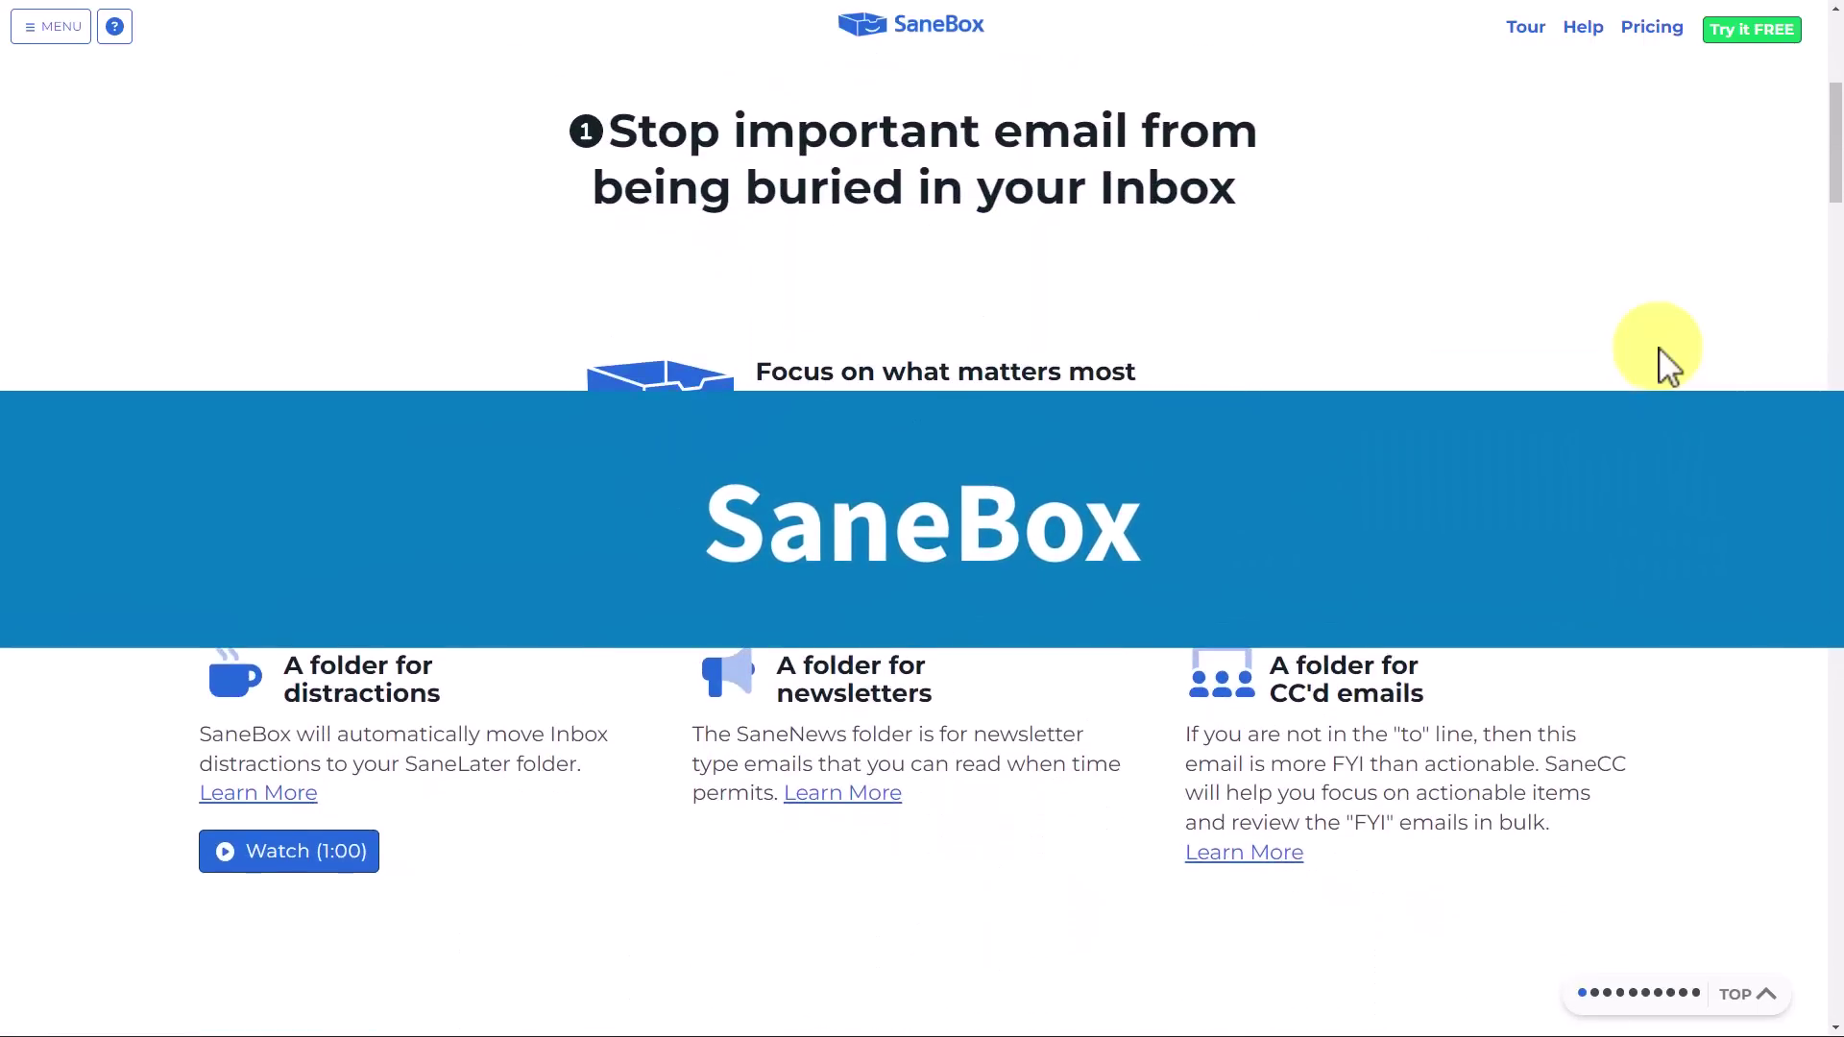
scroll(1668, 365, "down", 1)
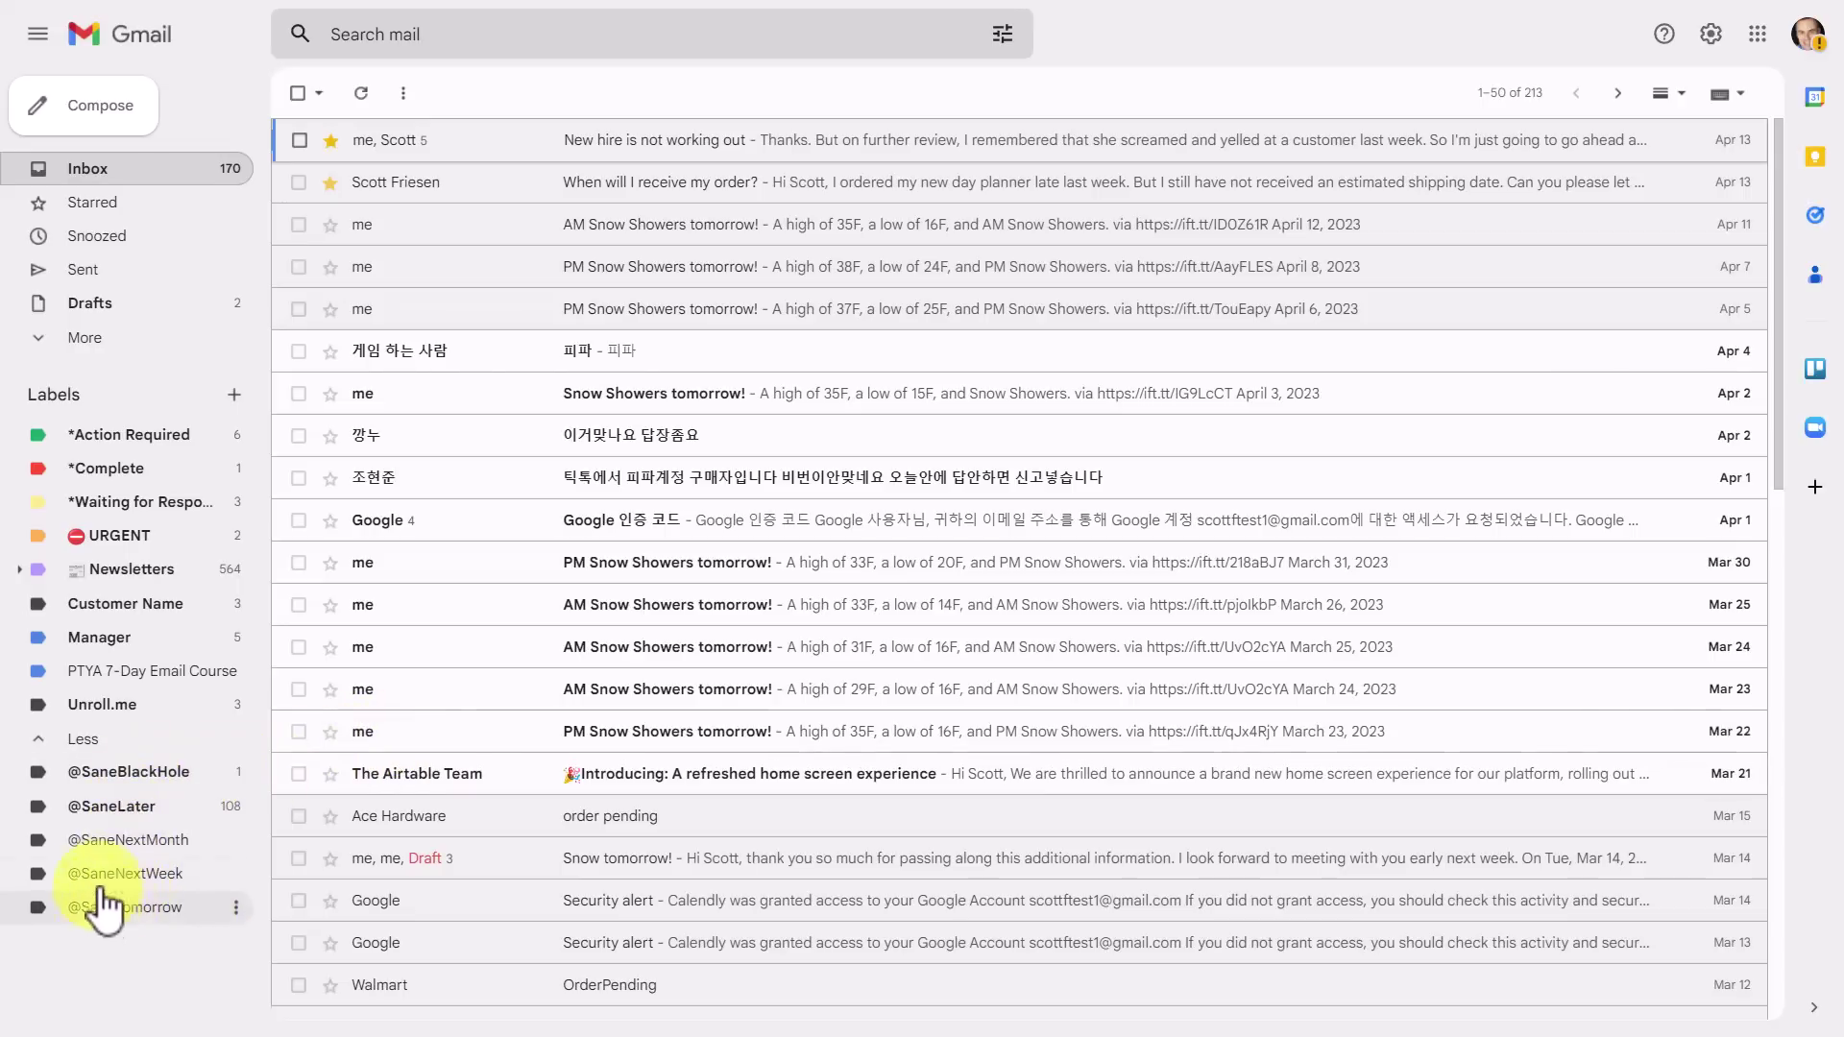
left_click(132, 807)
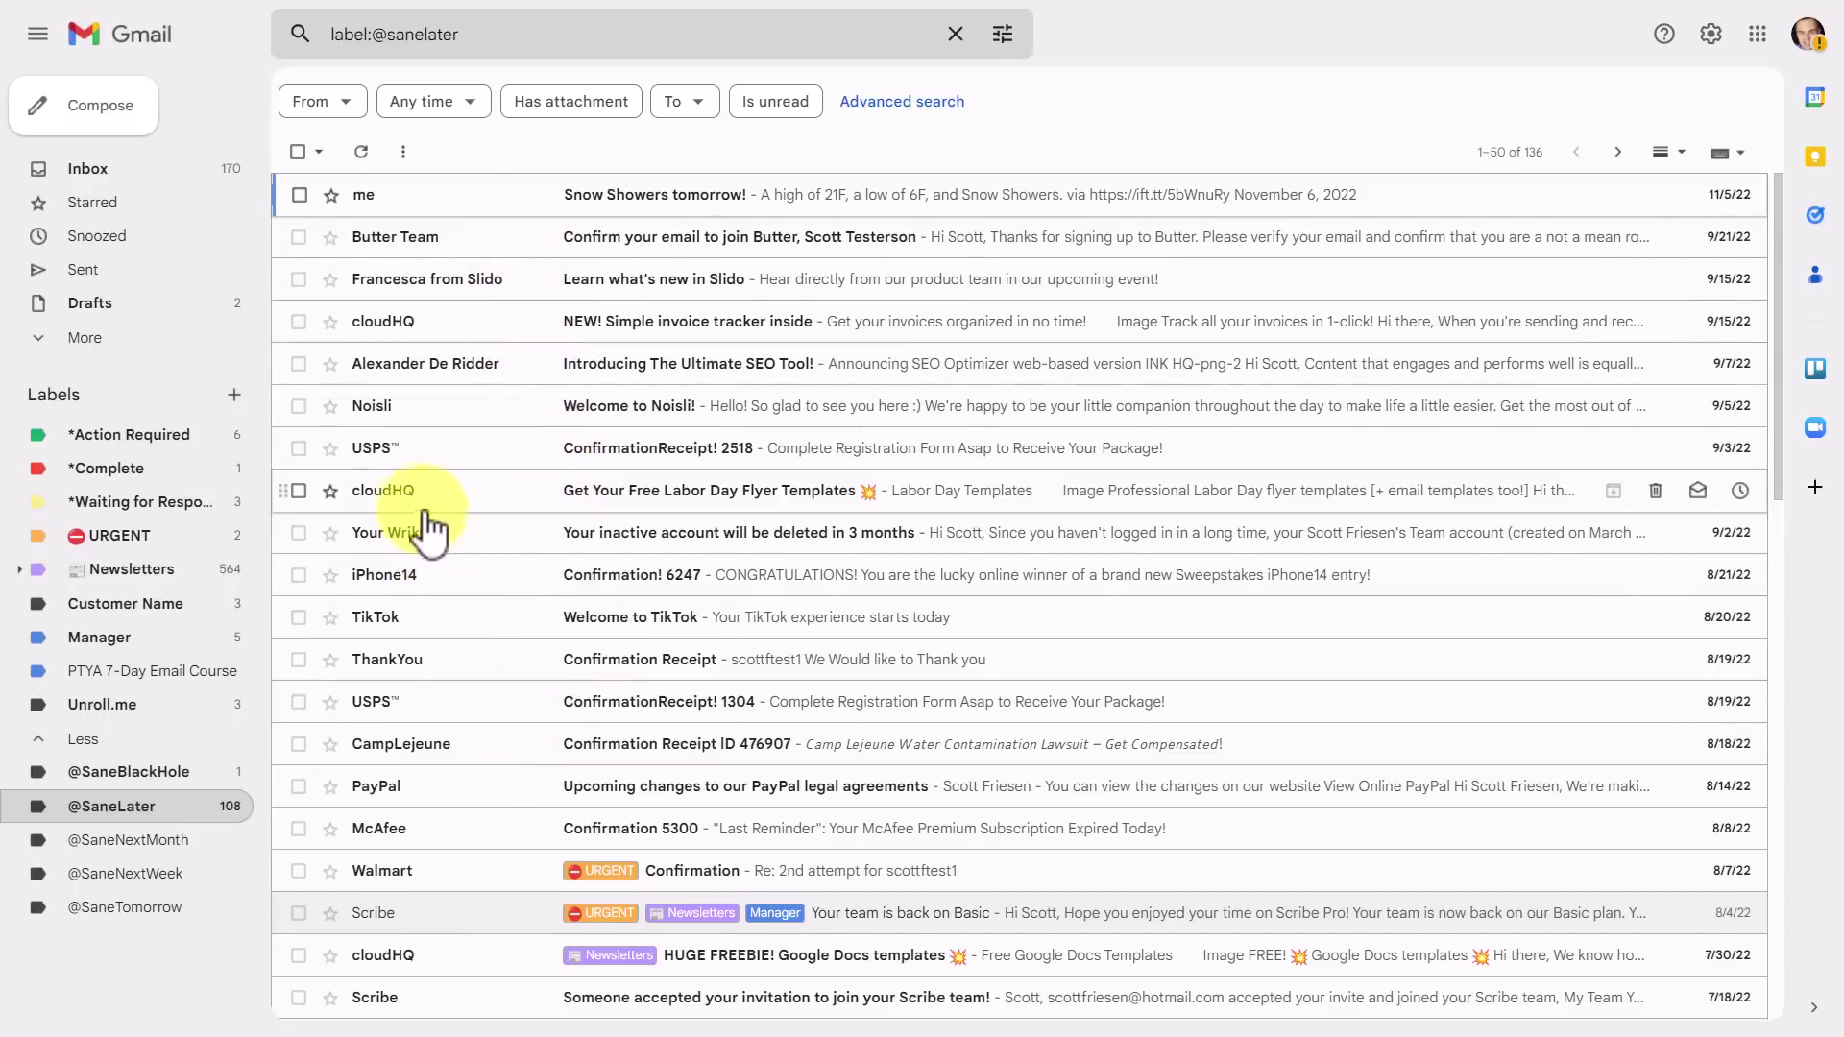
left_click(169, 774)
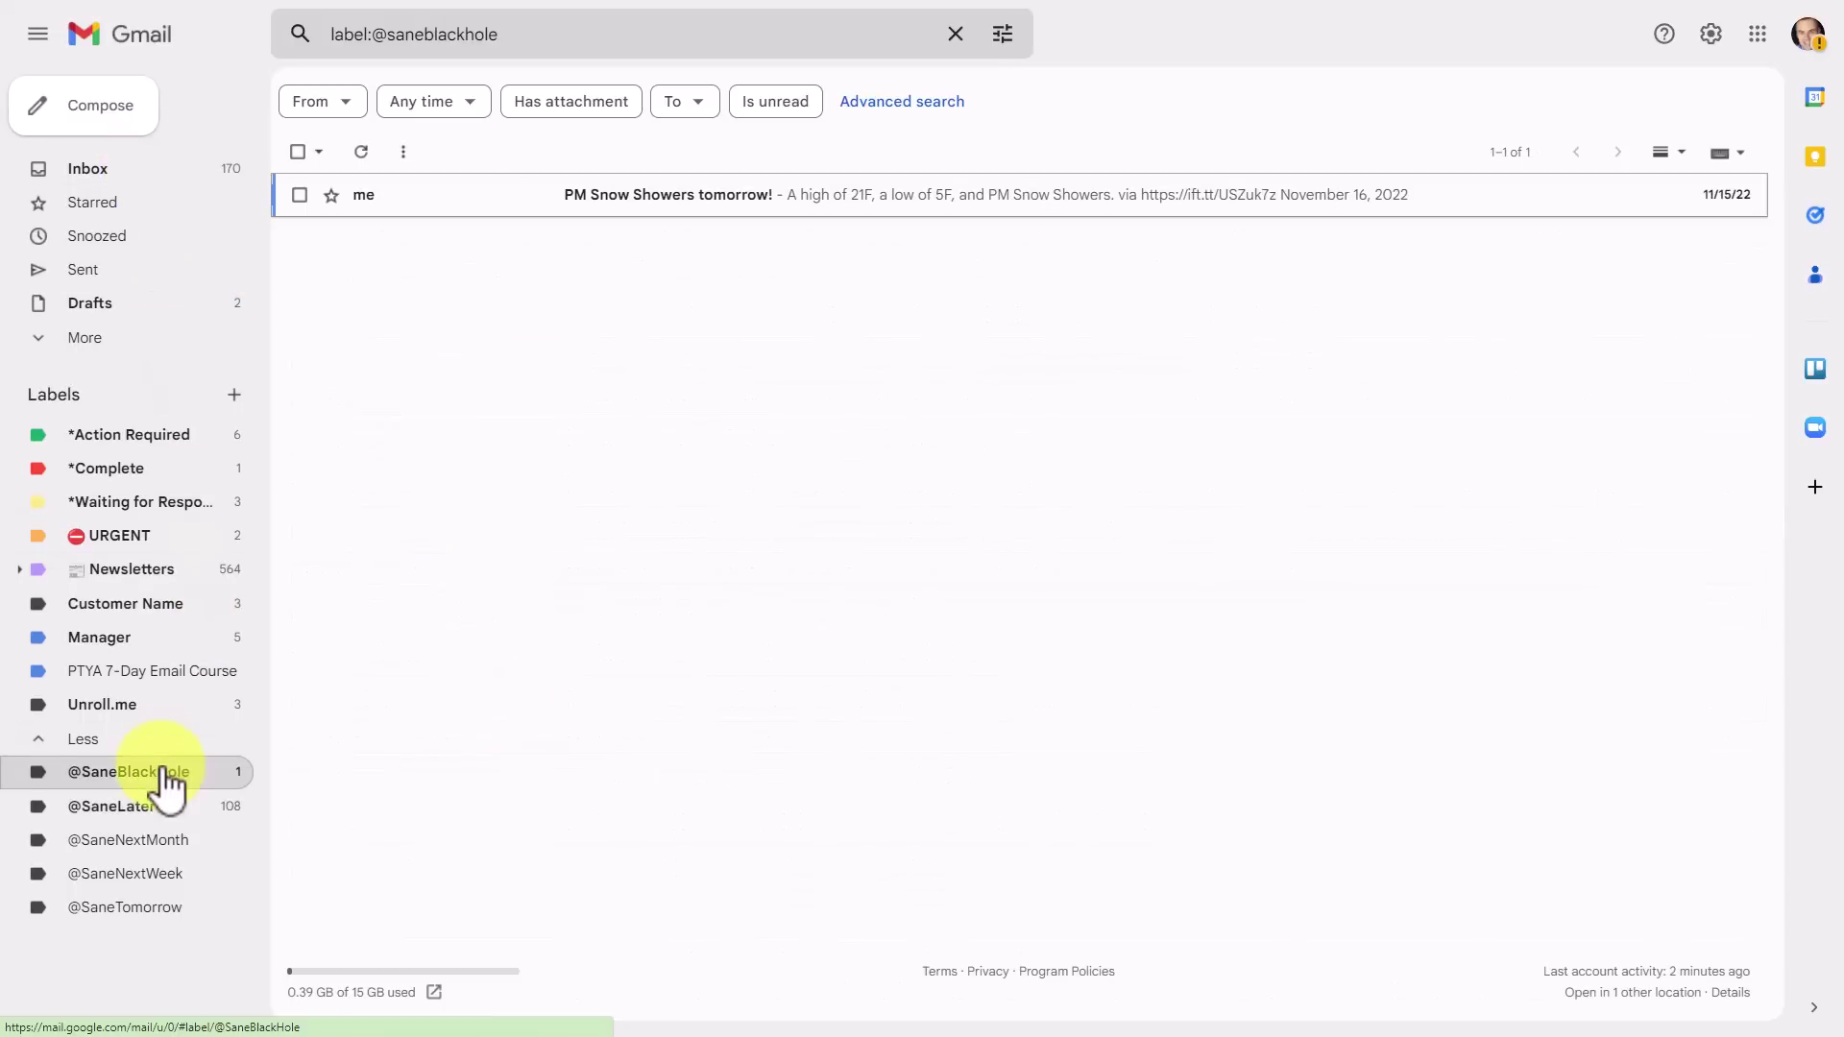